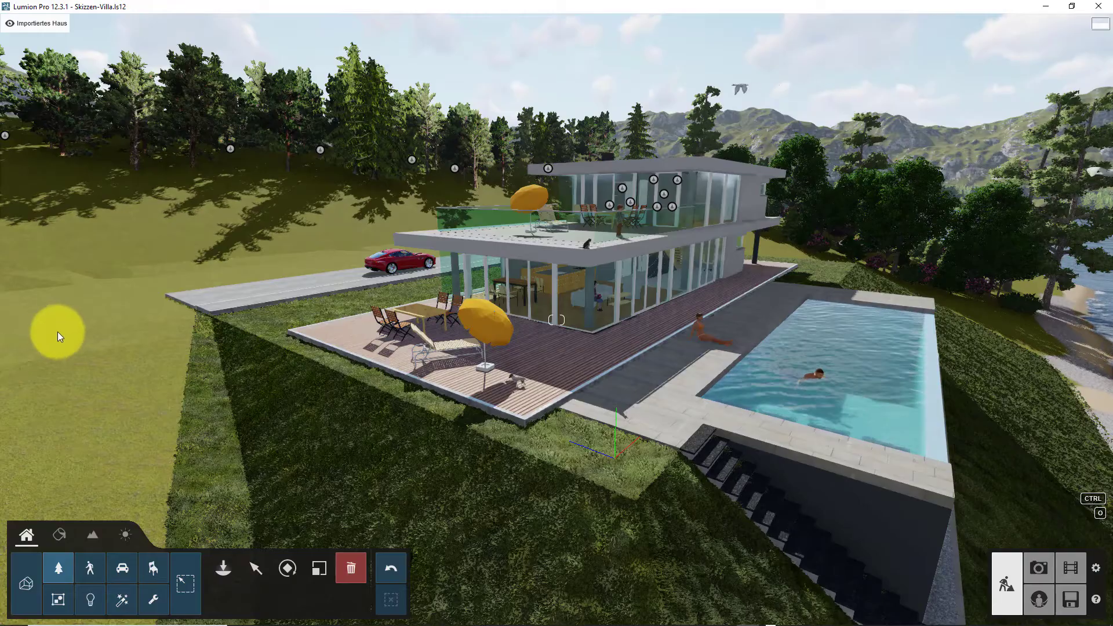
# Select FicusElastica 005 from page 3 of the Nature library's Plants category.
pyautogui.click(55, 565)
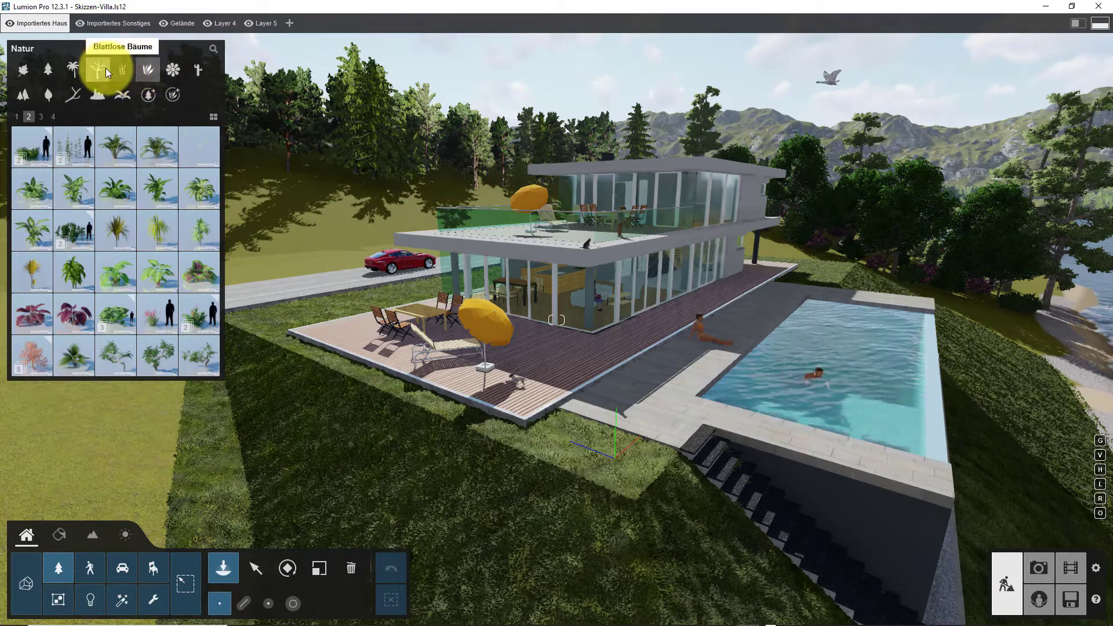
pyautogui.click(146, 71)
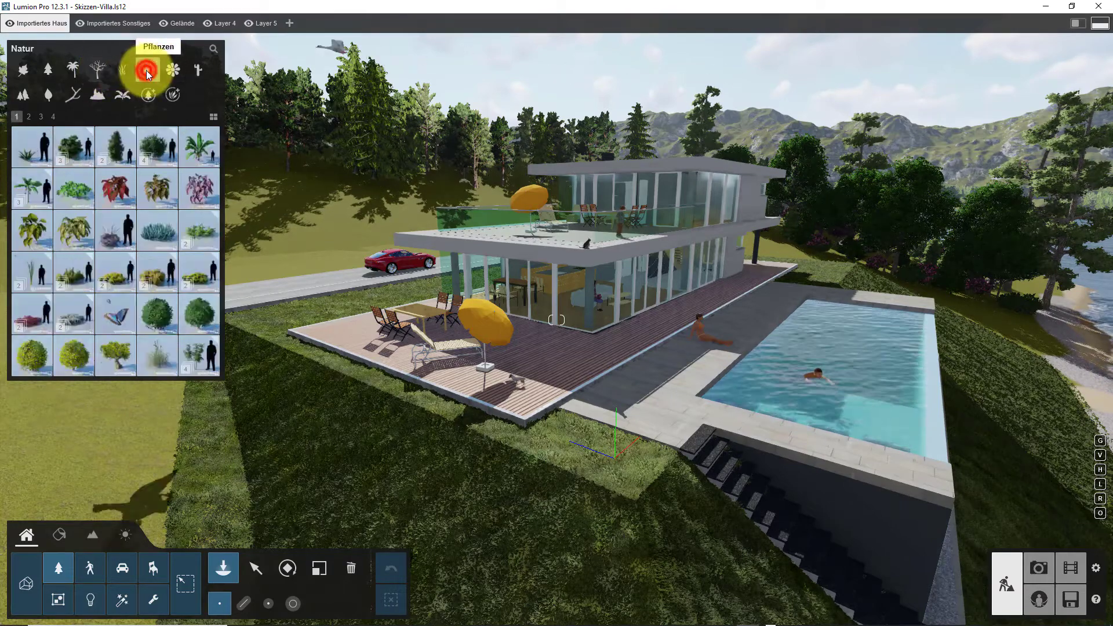
pyautogui.click(28, 117)
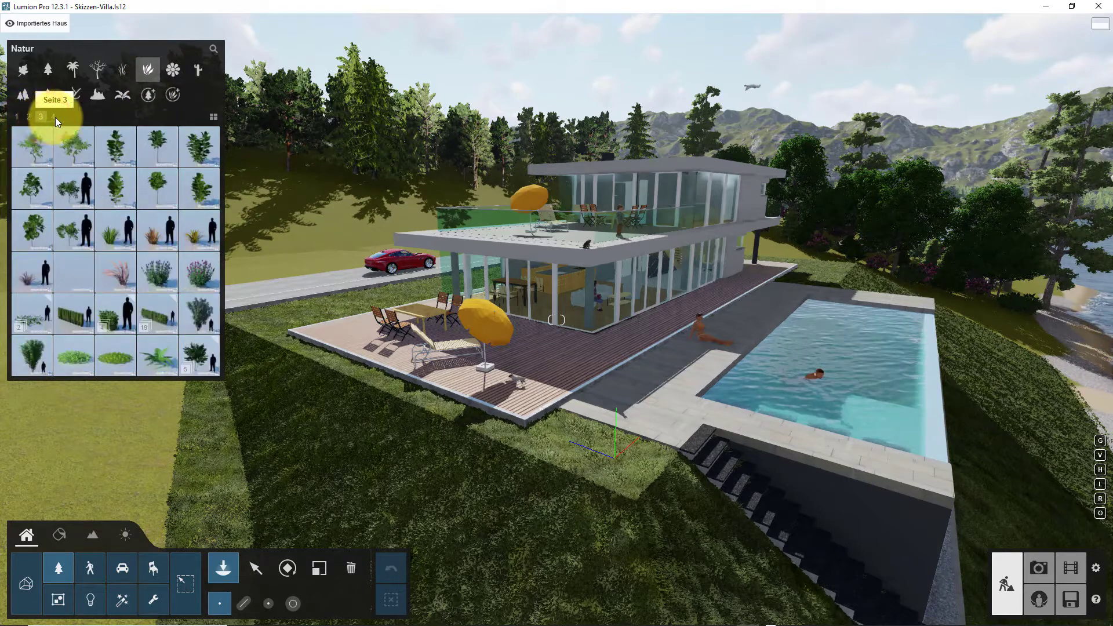
pyautogui.click(54, 117)
pyautogui.click(43, 117)
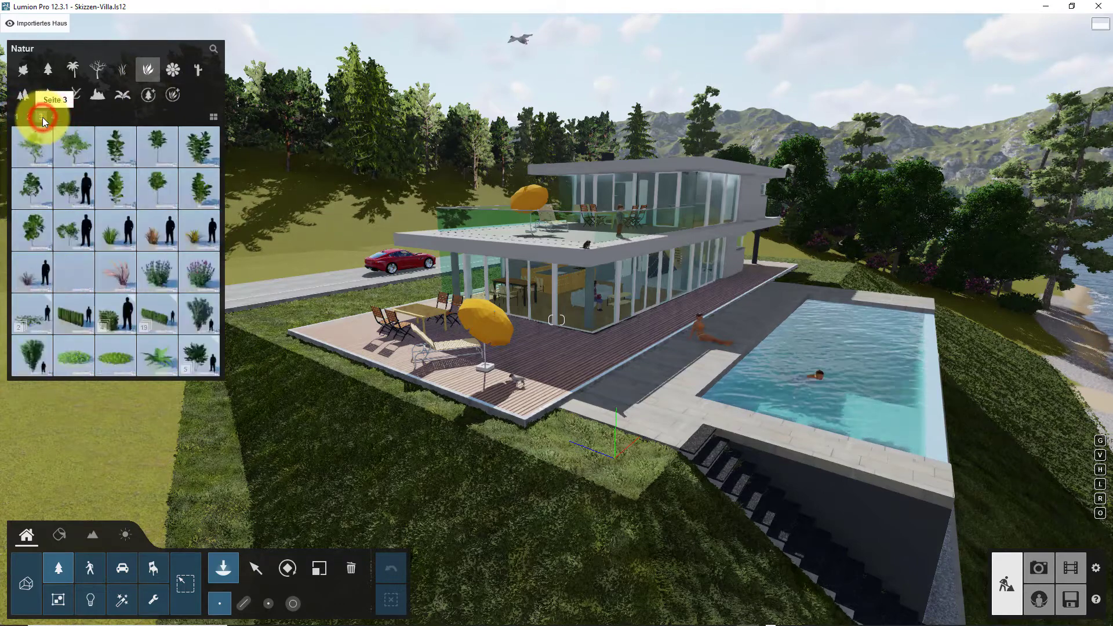
pyautogui.click(60, 190)
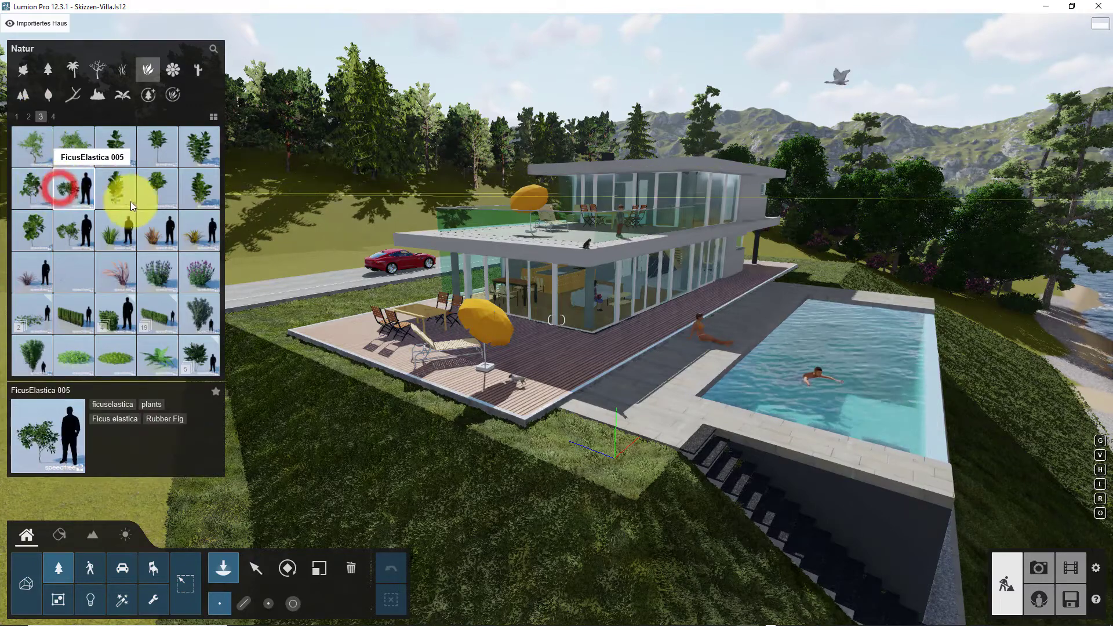
# With Cluster Placement on, drop four FicusElastica 005 clusters across the slope by the driveway.
pyautogui.moveTo(280, 185); pyautogui.dragTo(258, 181, button='right')
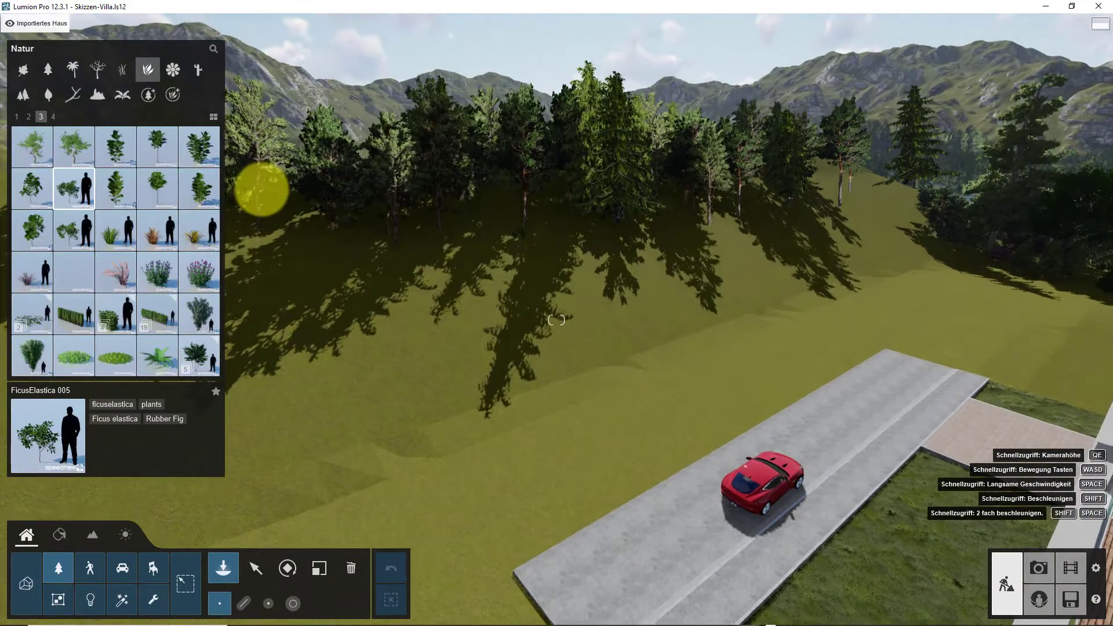
pyautogui.moveTo(259, 181)
pyautogui.mouseDown(button='right')
pyautogui.moveTo(271, 234)
pyautogui.moveTo(295, 245)
pyautogui.moveTo(301, 263)
pyautogui.mouseUp(button='right')
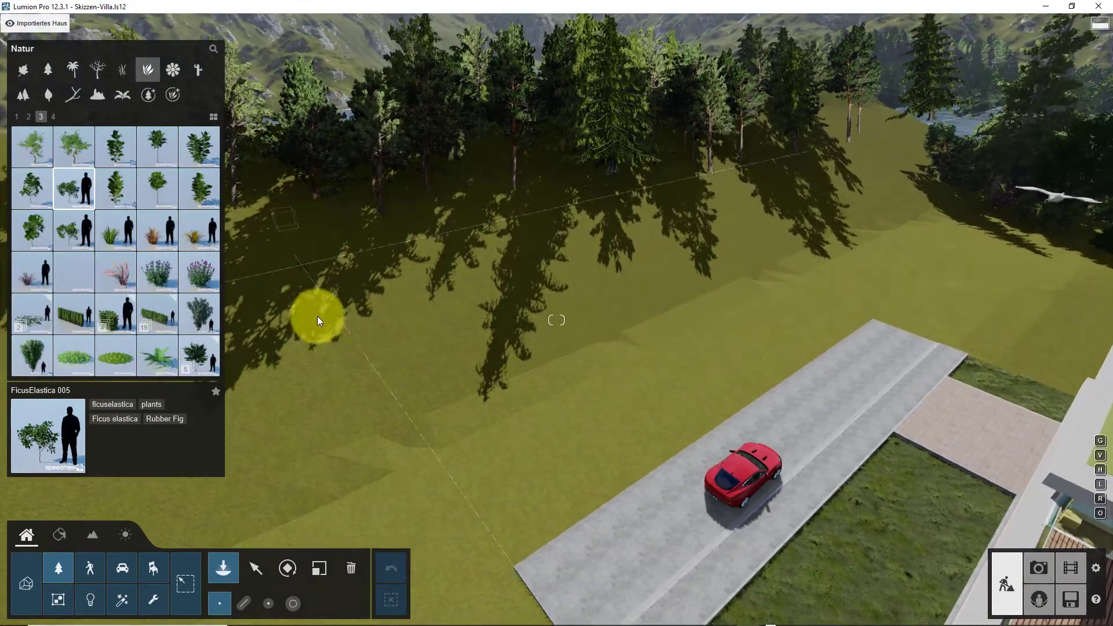
pyautogui.click(267, 600)
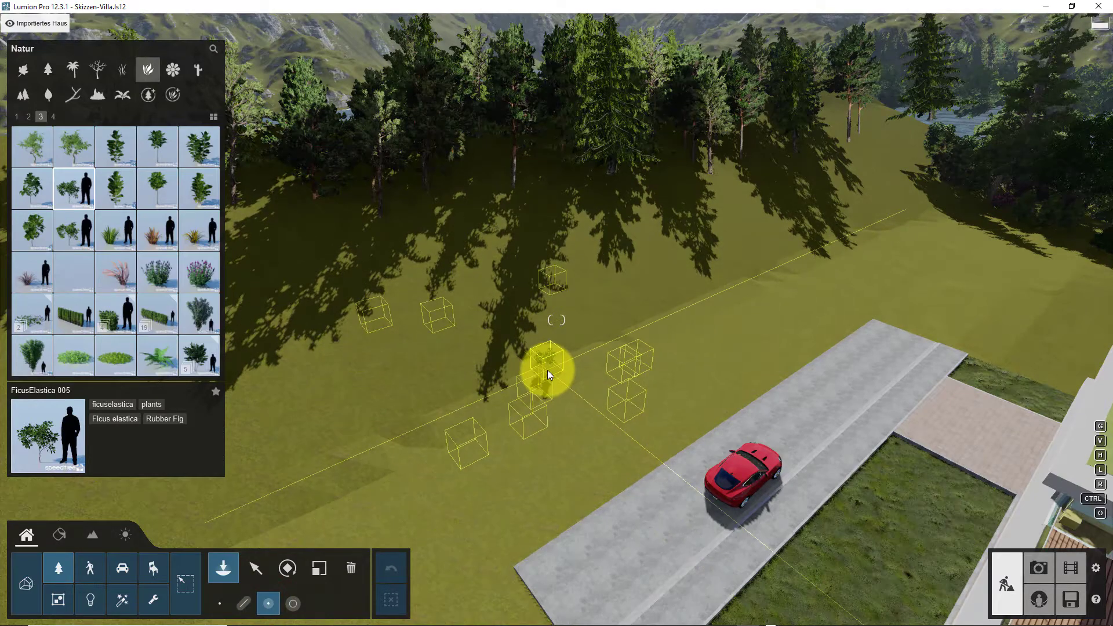
pyautogui.click(547, 369)
pyautogui.click(739, 289)
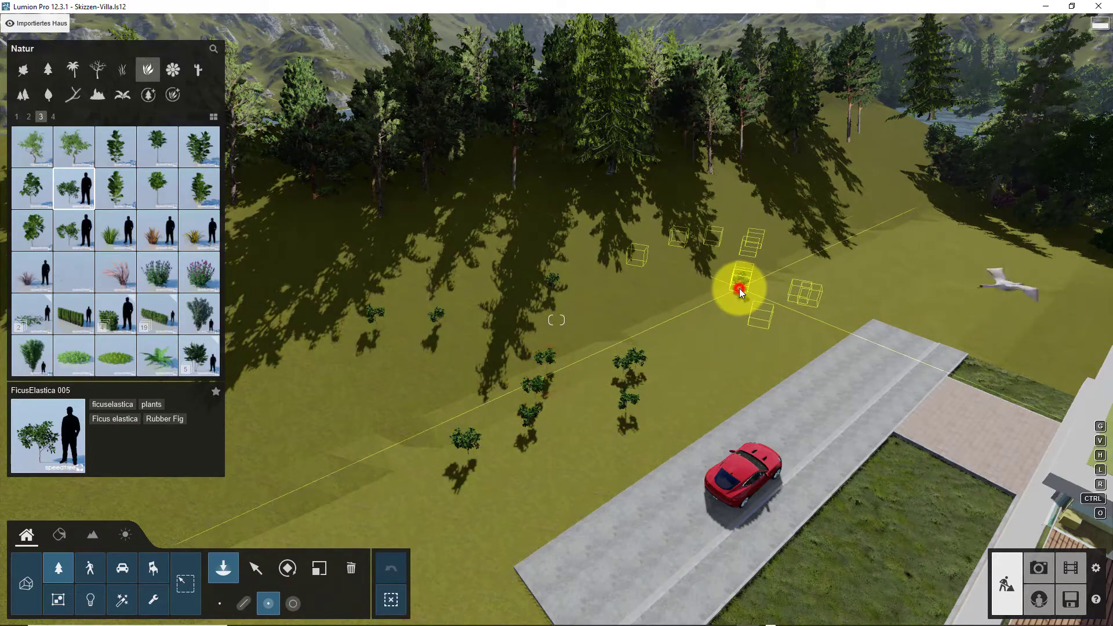
pyautogui.click(642, 294)
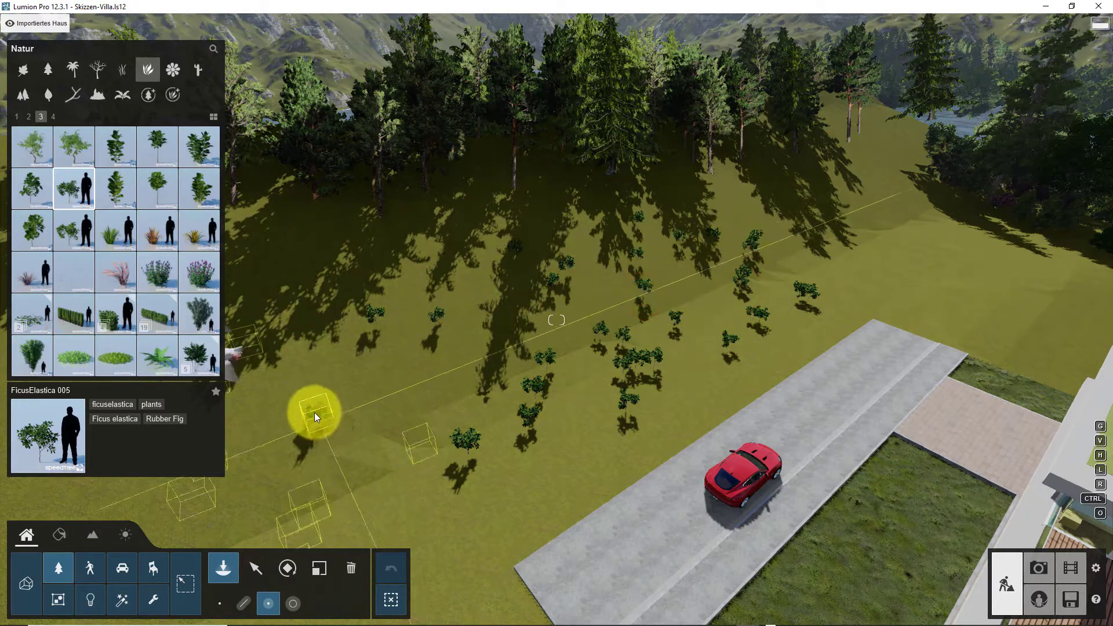
pyautogui.click(311, 384)
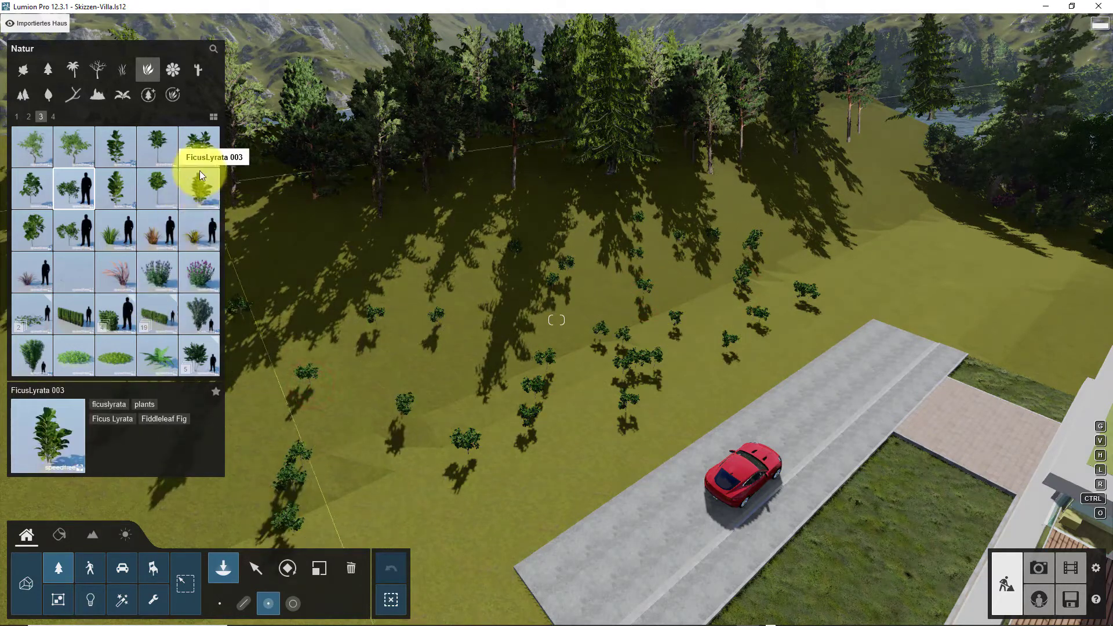
# Place four FicusElastica 003 clusters among the existing ones on the slope.
pyautogui.click(198, 143)
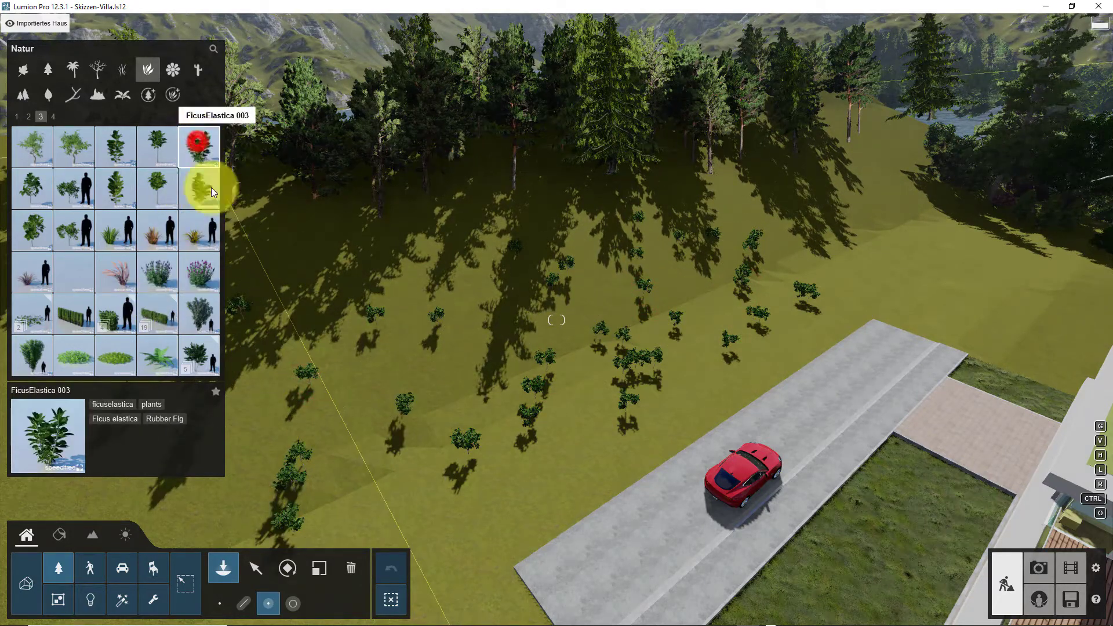
pyautogui.click(403, 385)
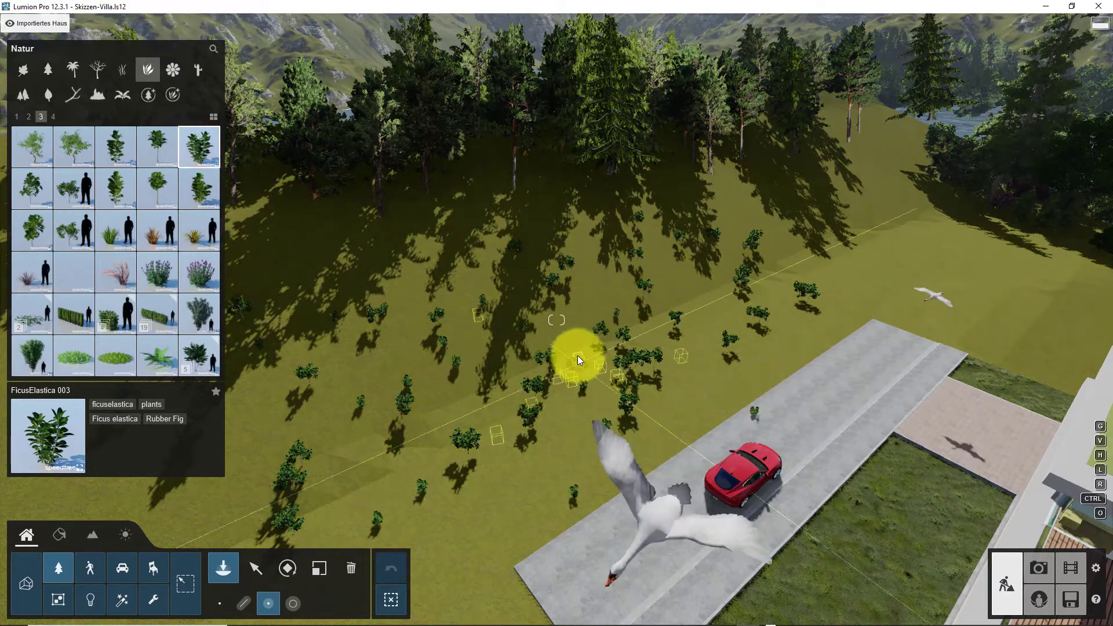
pyautogui.click(684, 270)
pyautogui.click(759, 206)
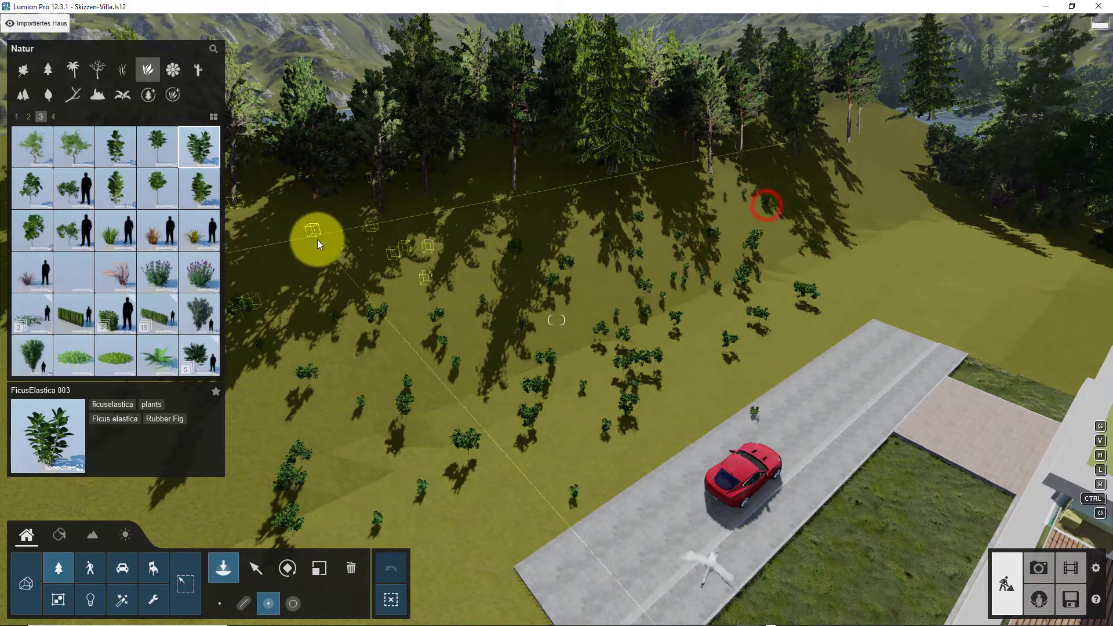
pyautogui.click(338, 241)
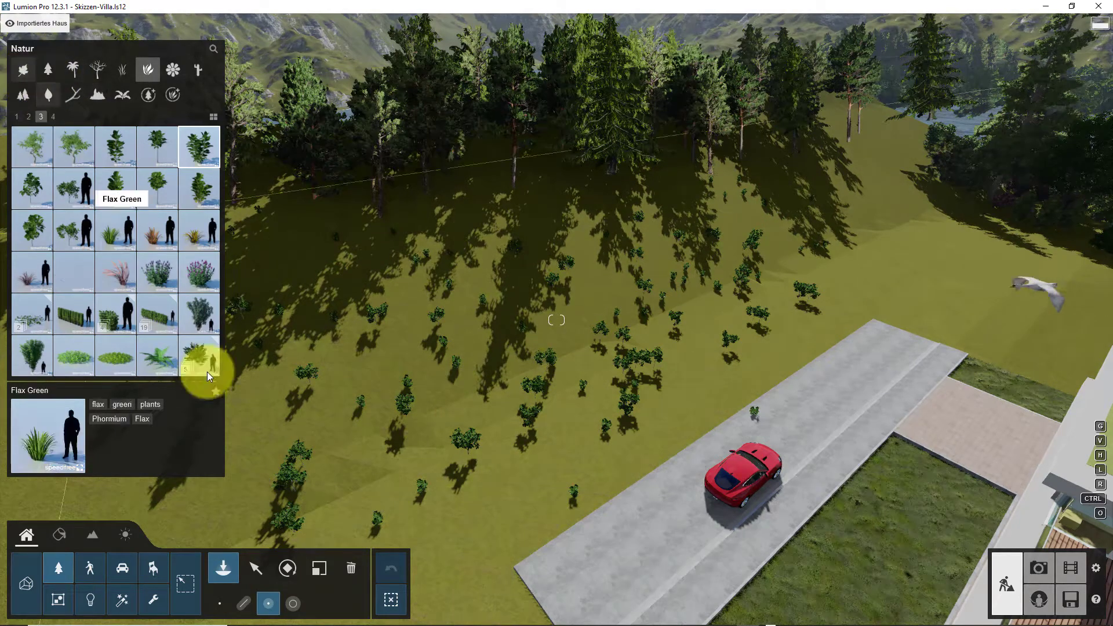
# Paint Azalea RT Patch at lowered density across the shaded upper slope.
pyautogui.click(291, 608)
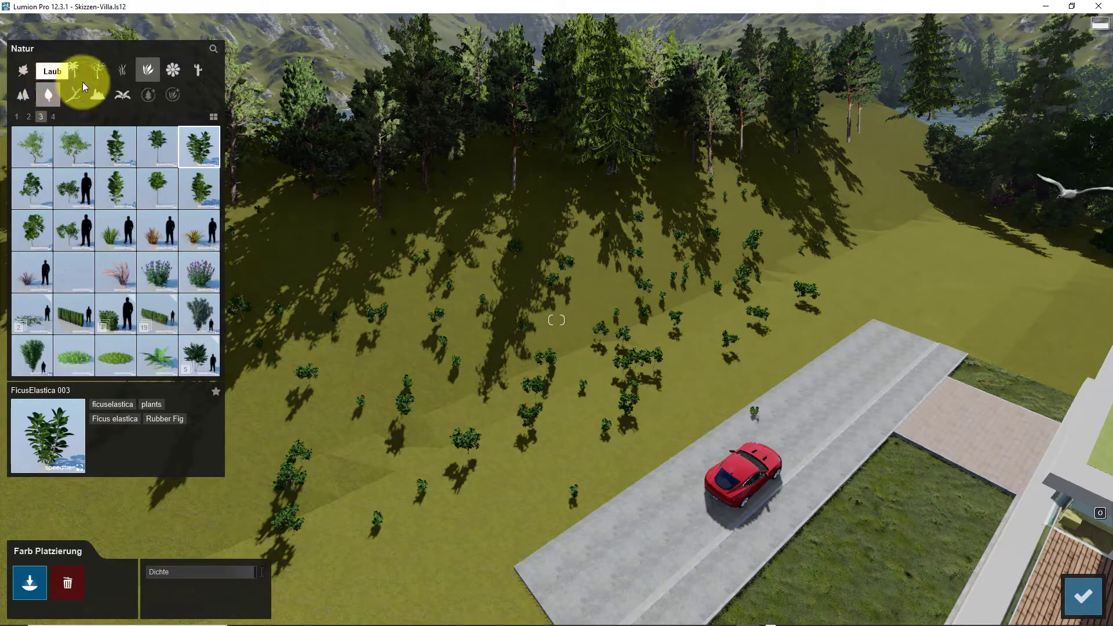
pyautogui.click(55, 116)
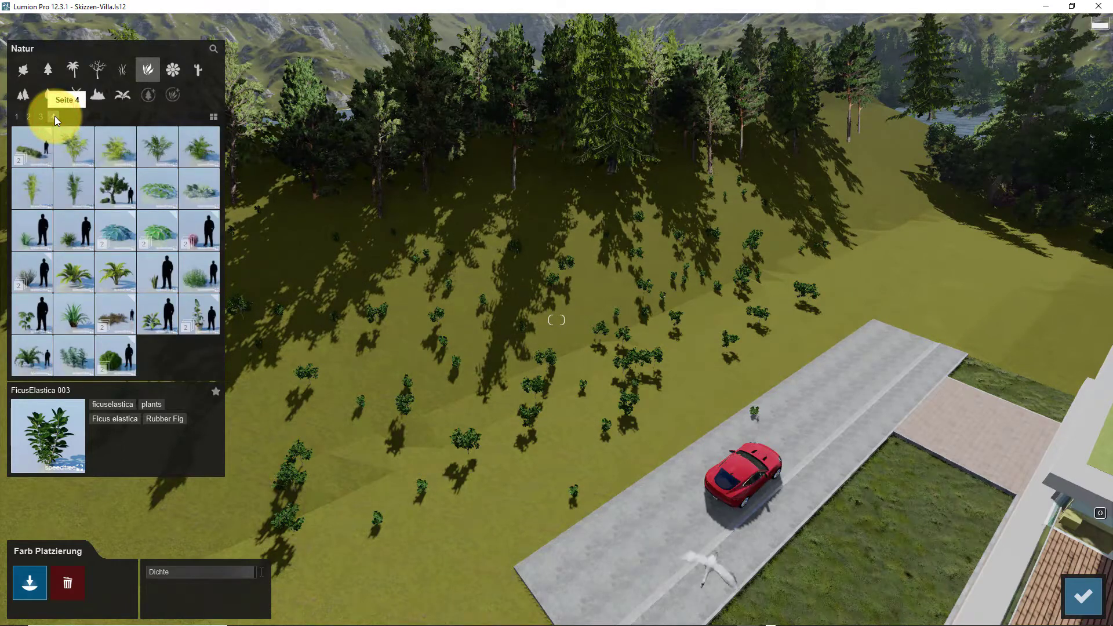
pyautogui.click(42, 116)
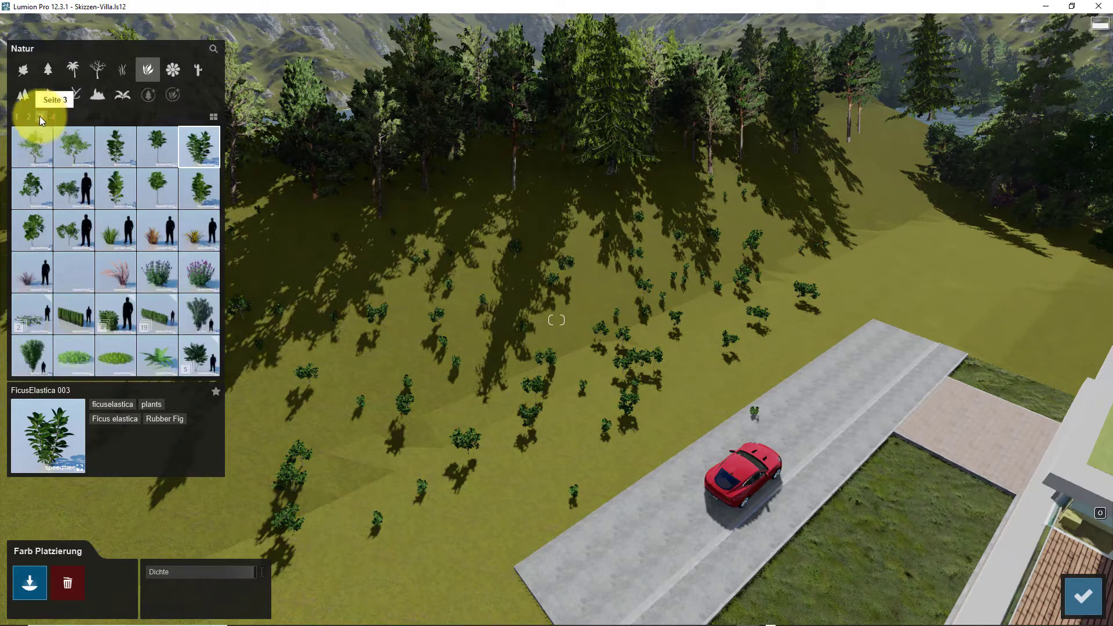
pyautogui.click(33, 116)
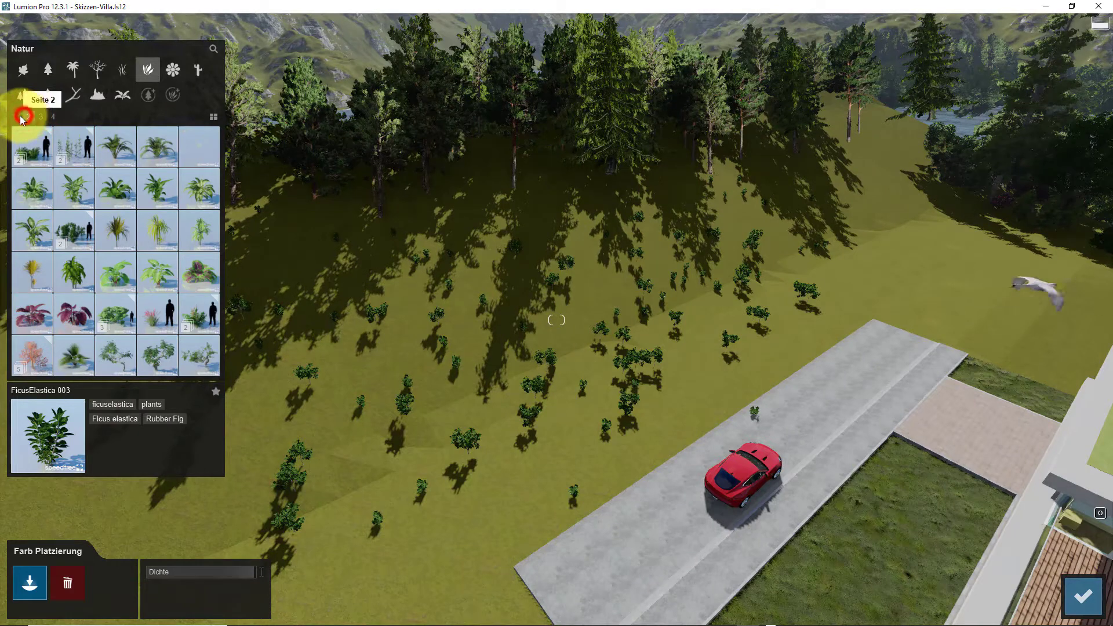
pyautogui.click(16, 117)
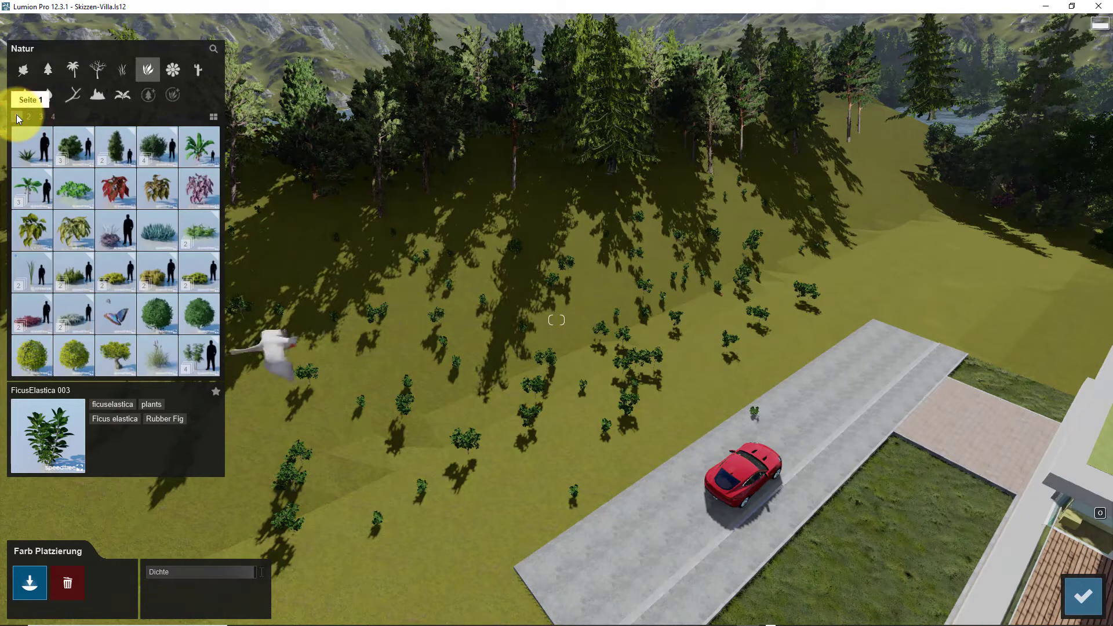
pyautogui.click(148, 148)
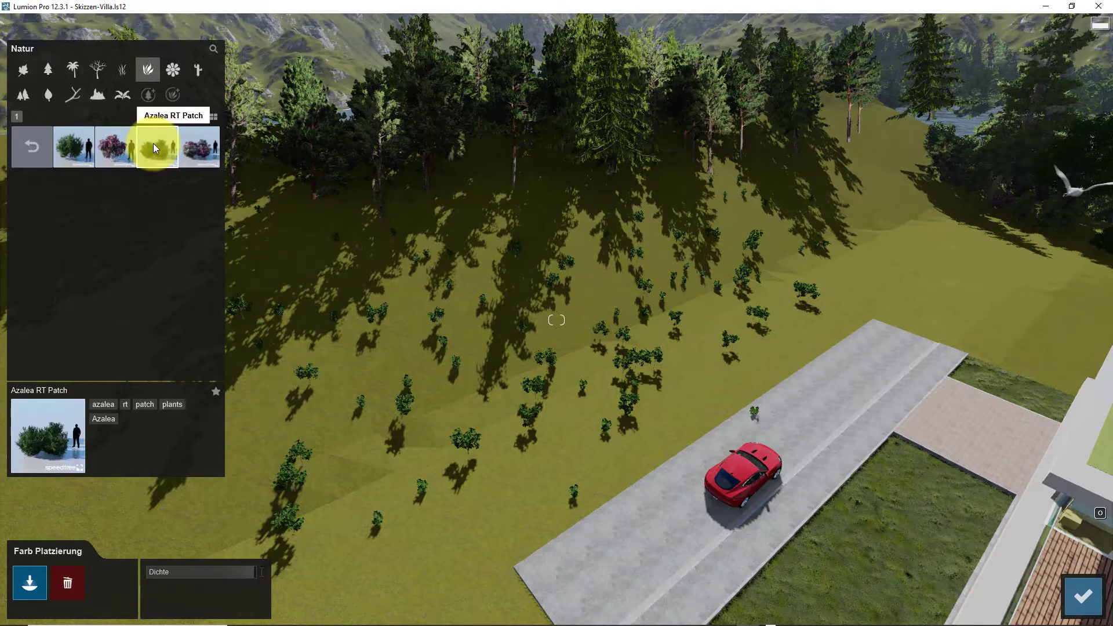
pyautogui.click(153, 144)
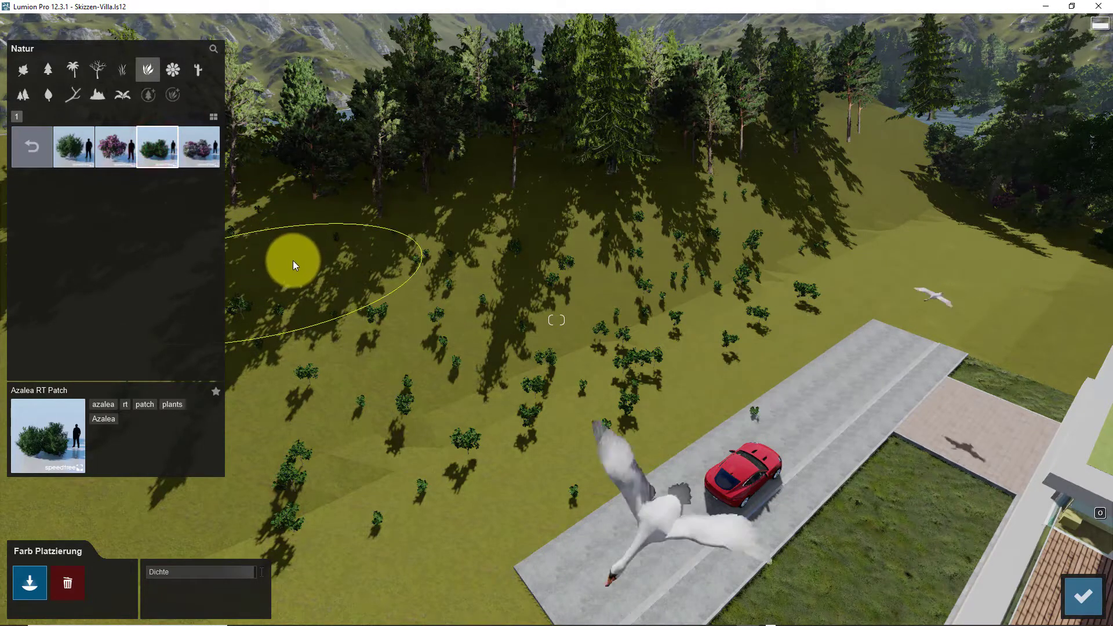
pyautogui.moveTo(246, 572); pyautogui.dragTo(190, 572)
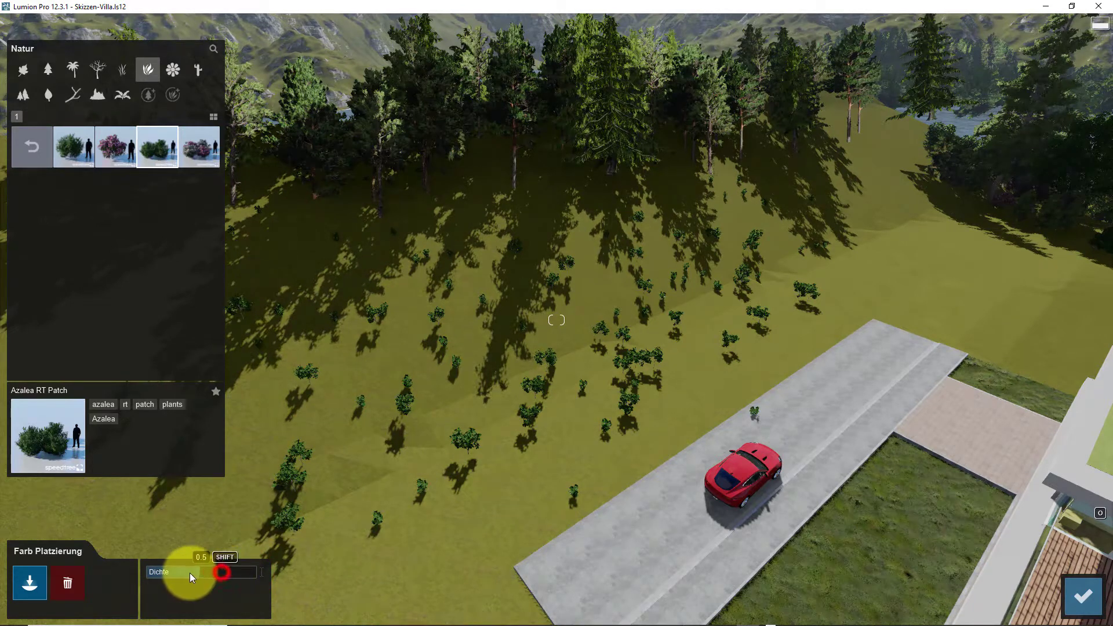
pyautogui.moveTo(321, 233)
pyautogui.mouseDown()
pyautogui.moveTo(618, 172)
pyautogui.moveTo(783, 162)
pyautogui.mouseUp()
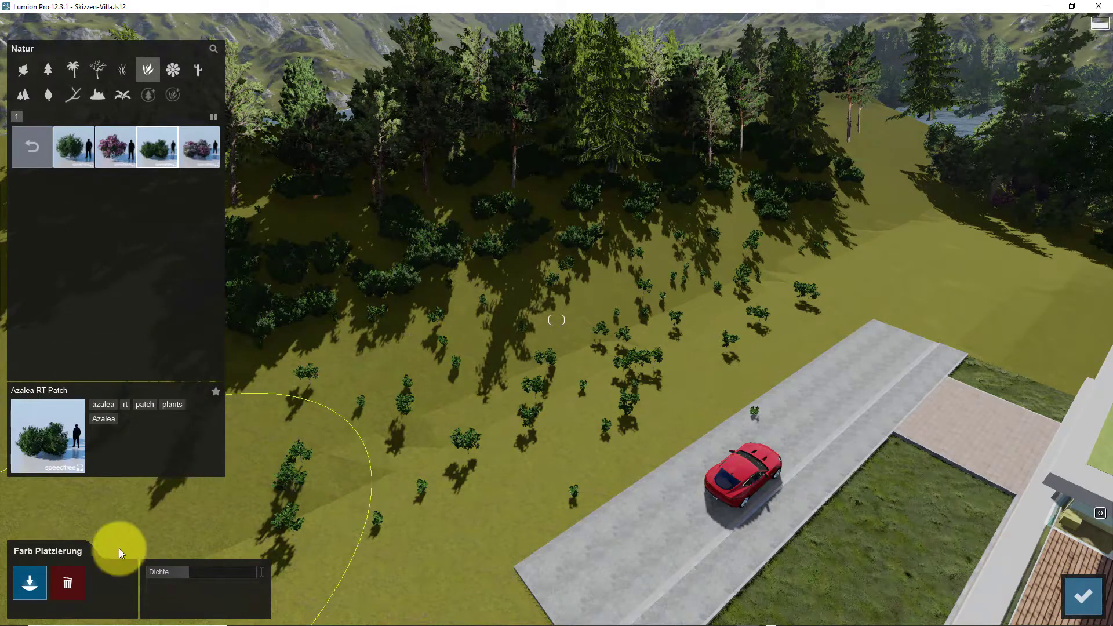
# Erase azalea bushes from the left, middle and upper right of the slope.
pyautogui.click(64, 582)
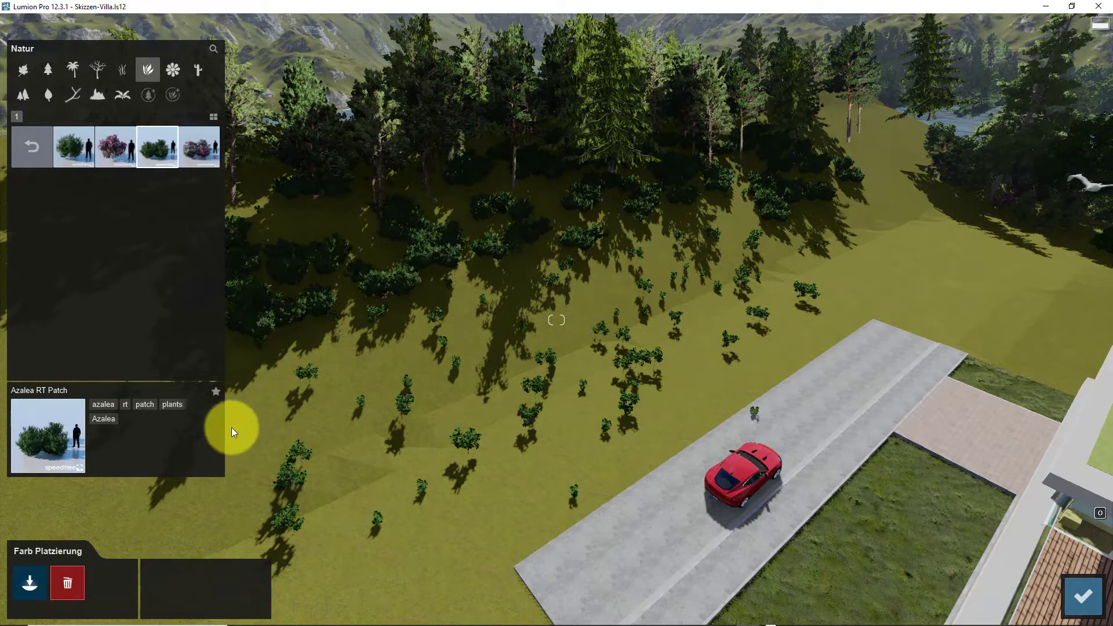
pyautogui.click(312, 270)
pyautogui.click(455, 255)
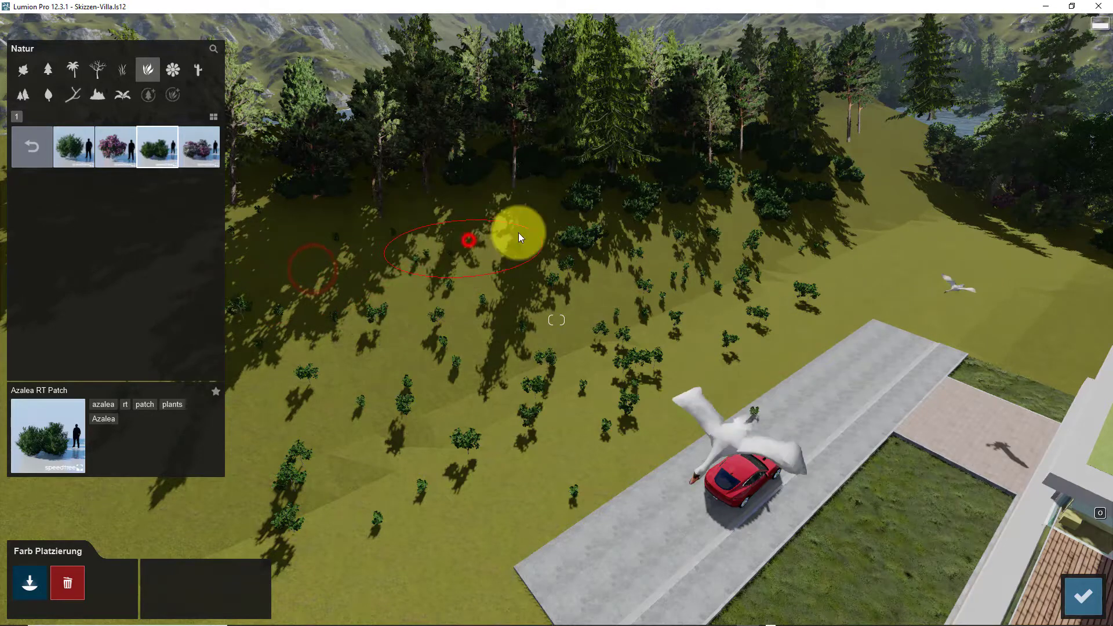
pyautogui.click(703, 174)
pyautogui.click(805, 173)
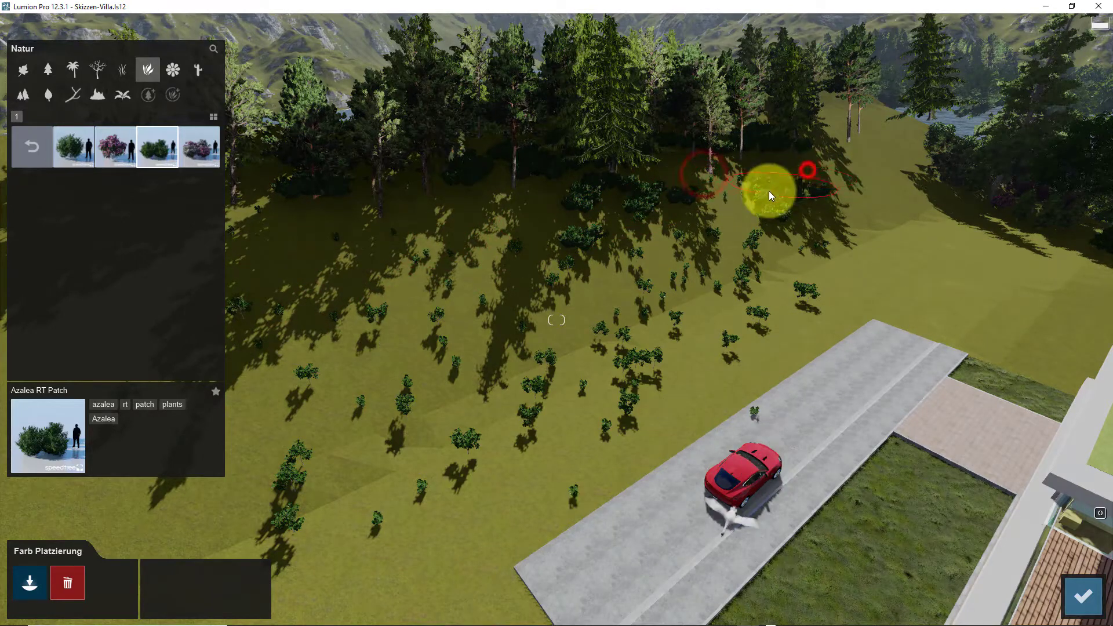
pyautogui.click(591, 204)
# Repaint Azalea RT Patch bushes on the slope and erase one unwanted patch.
pyautogui.click(30, 582)
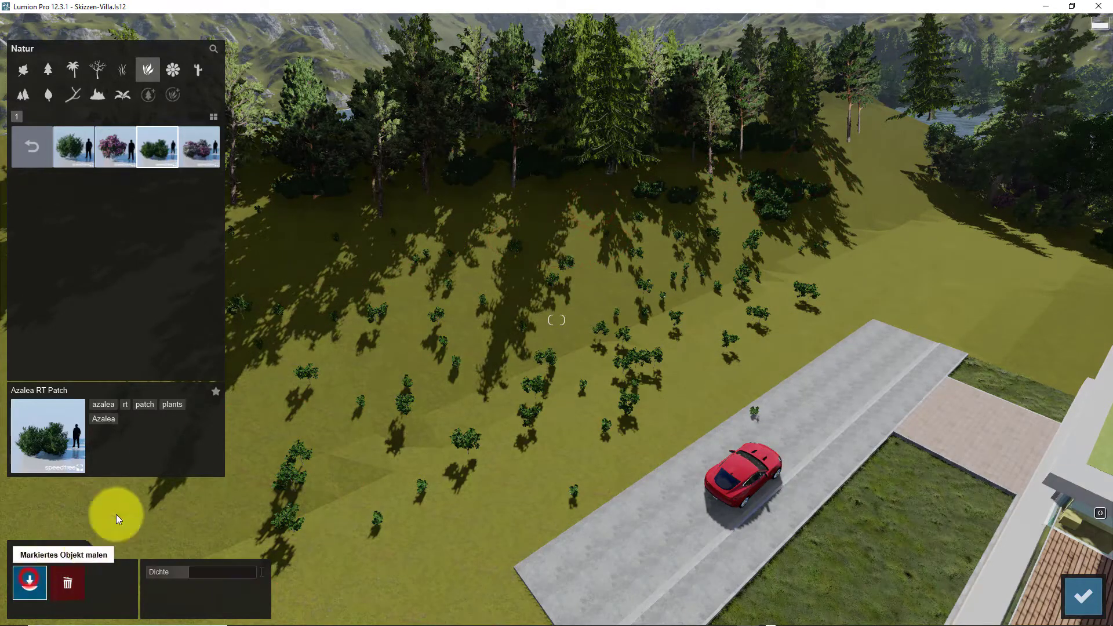
pyautogui.click(301, 234)
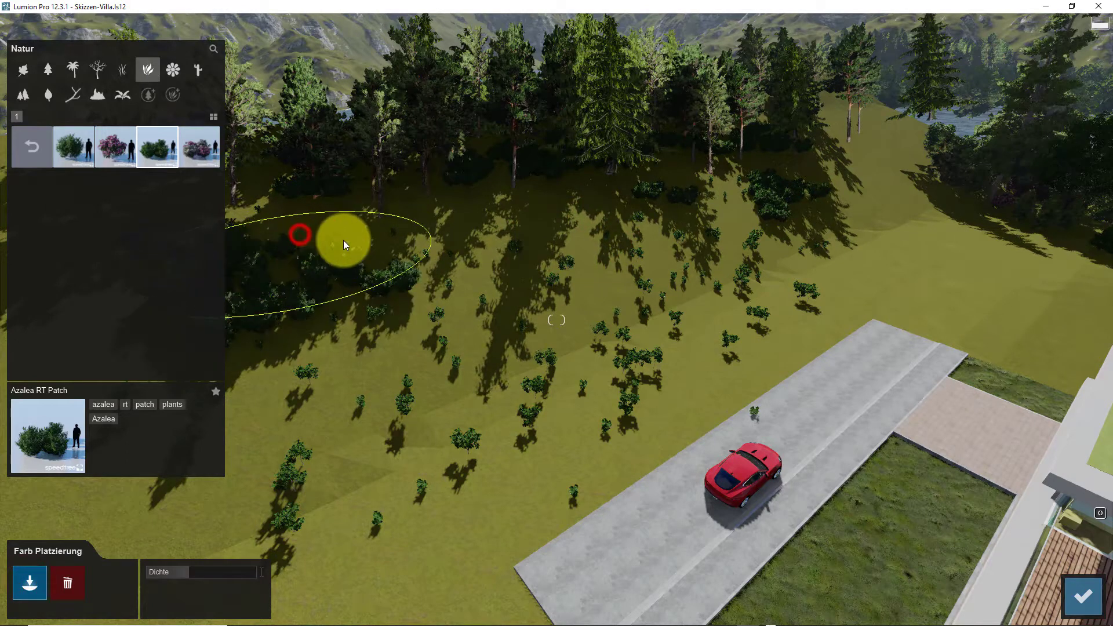
pyautogui.click(509, 219)
pyautogui.click(63, 580)
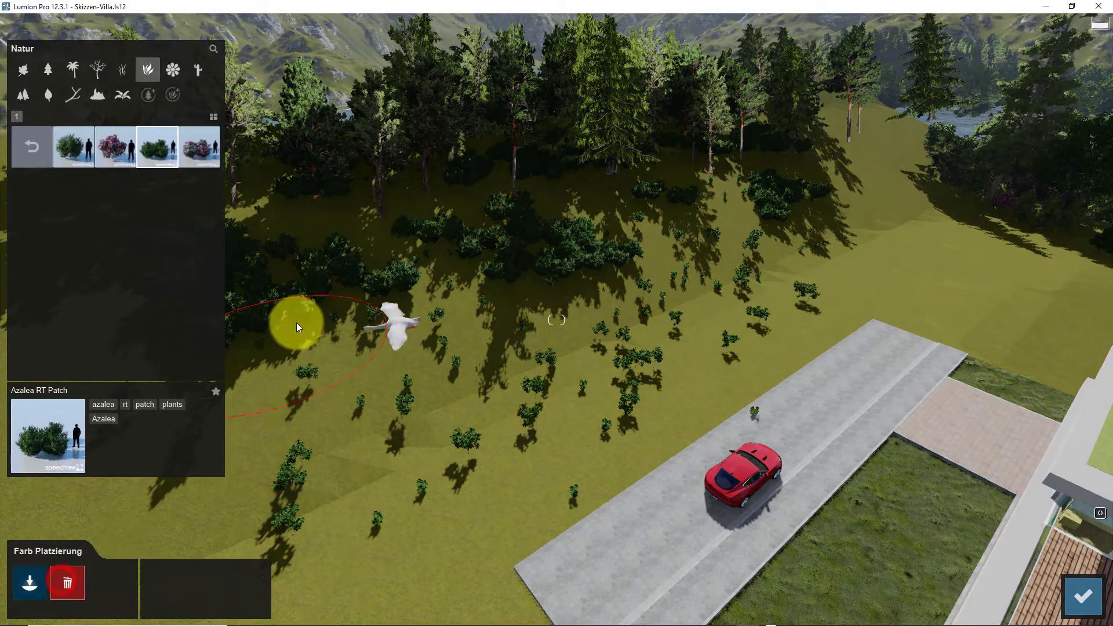
pyautogui.click(314, 312)
pyautogui.click(533, 267)
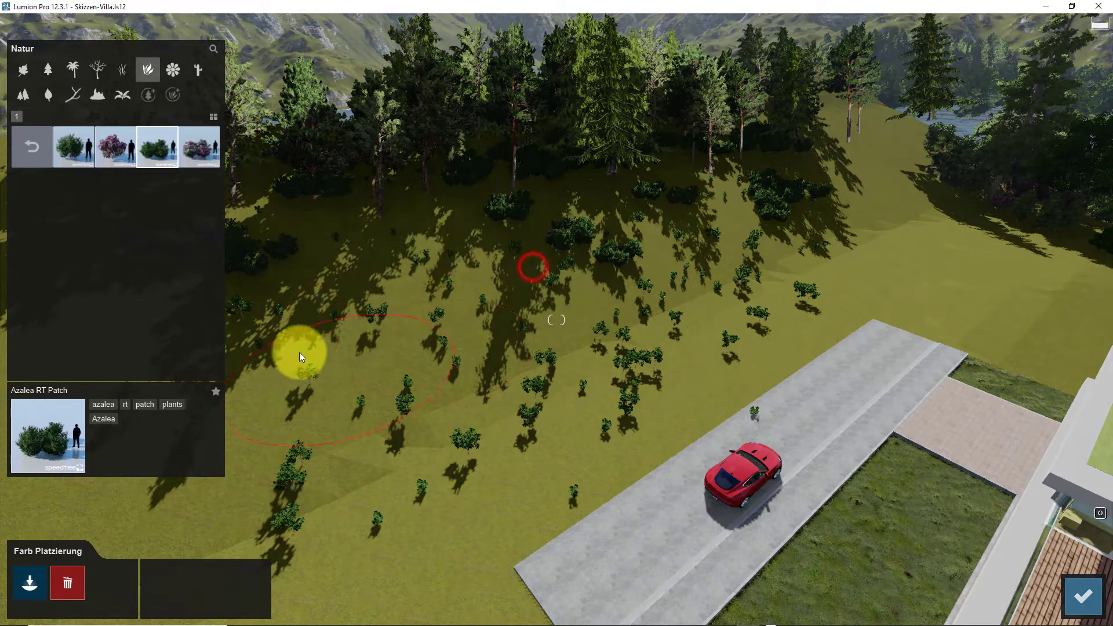
# Paint pink-flowering Azalea RT Bloom across the slope after clearing bushes on the left.
pyautogui.click(117, 142)
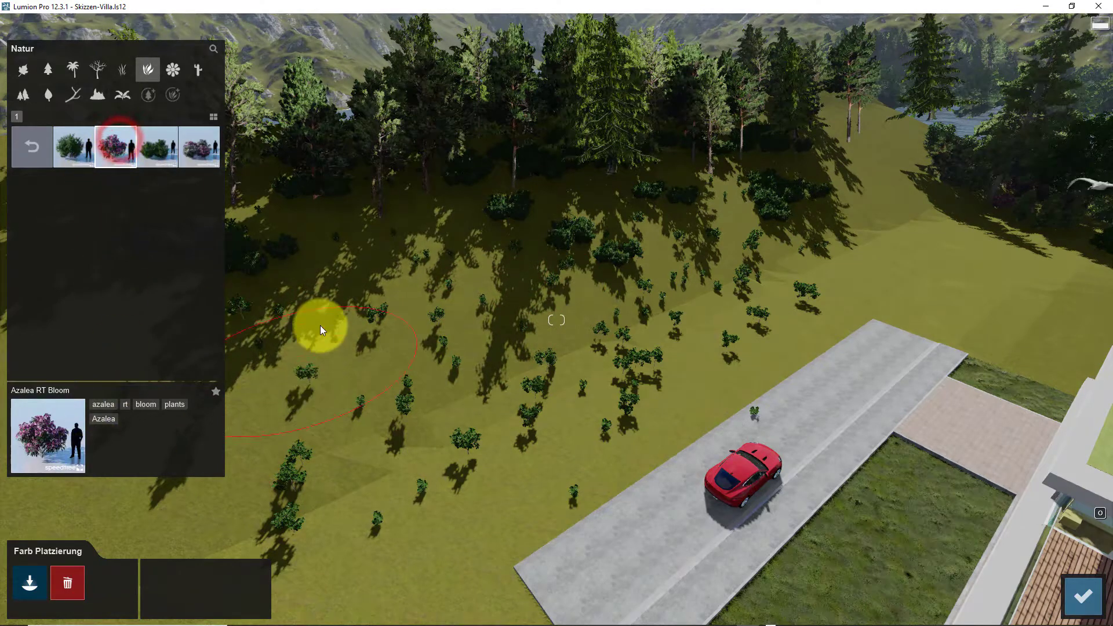
pyautogui.click(354, 224)
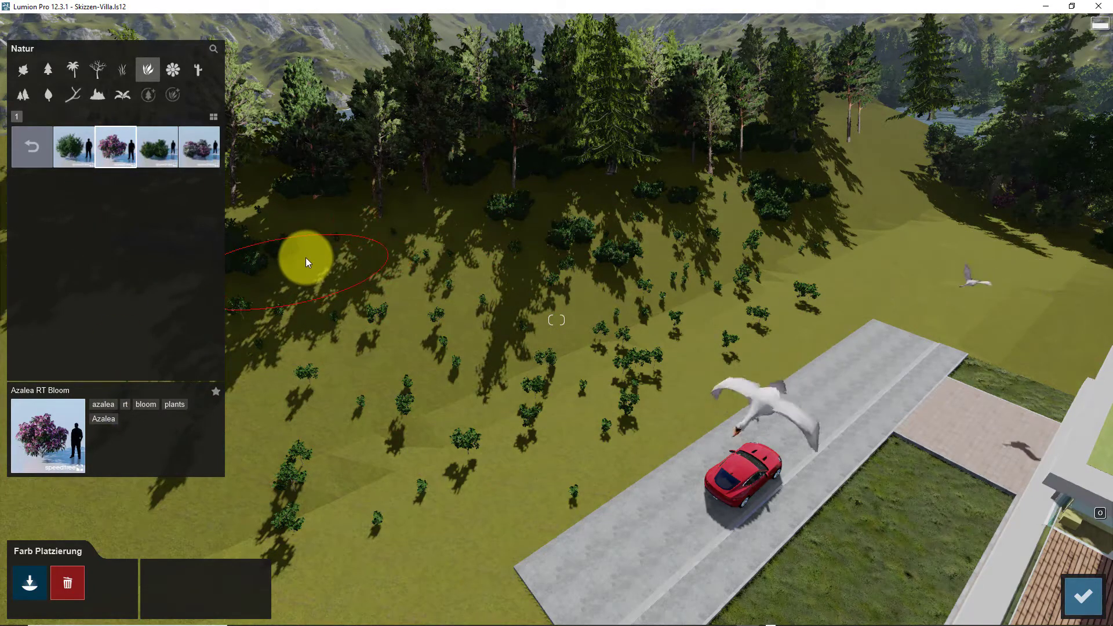
pyautogui.click(23, 590)
pyautogui.click(340, 218)
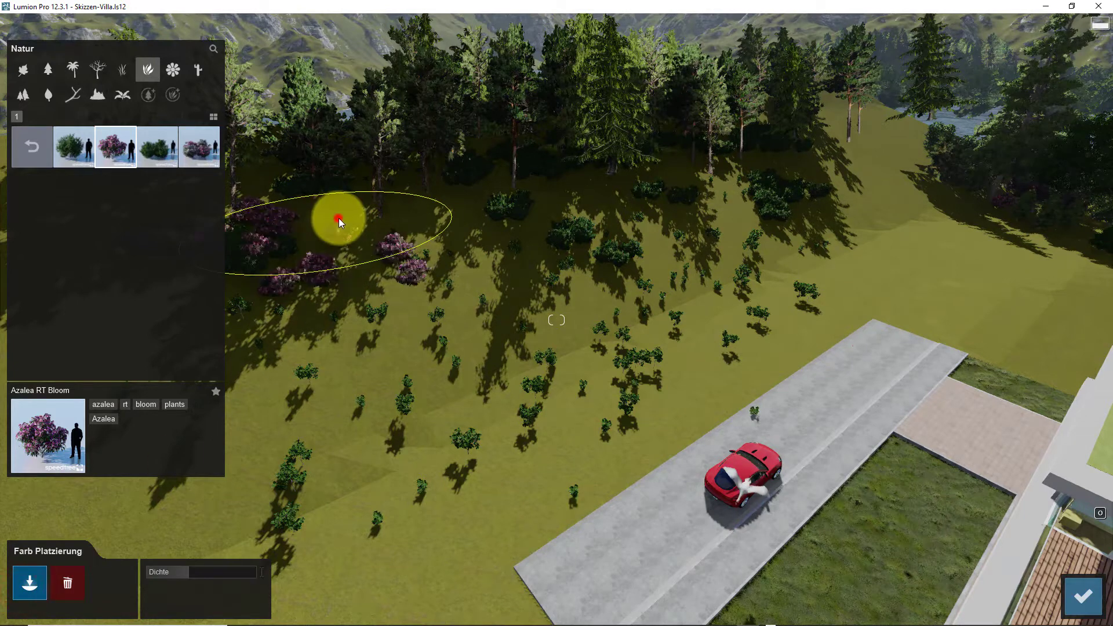
pyautogui.click(674, 197)
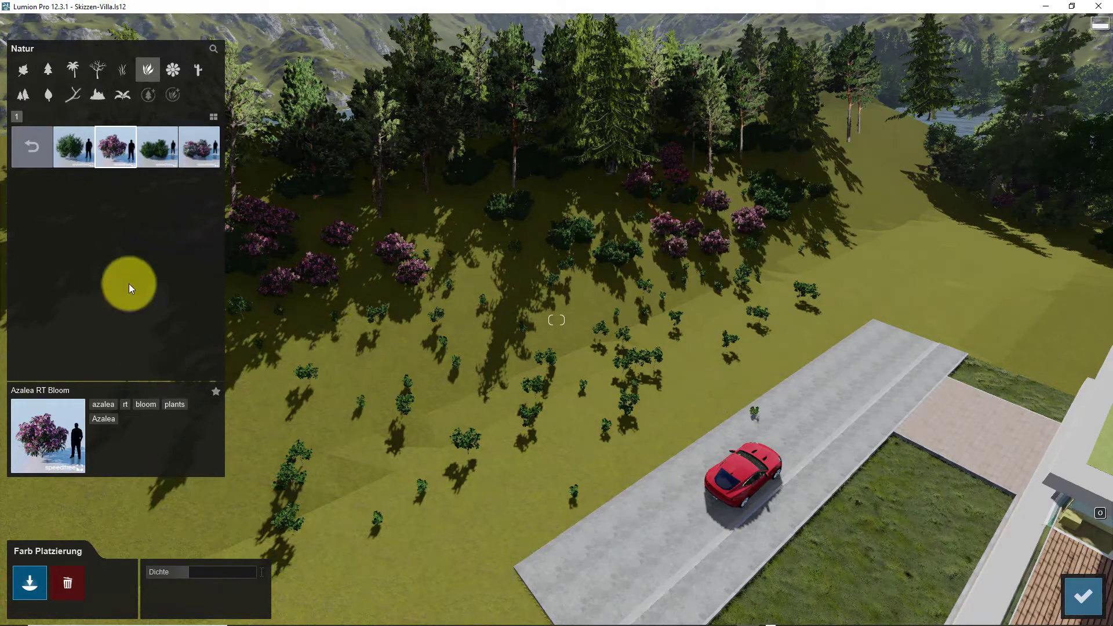
# Paint green Azalea RT bushes on the slope and move the view toward the villa.
pyautogui.click(68, 153)
pyautogui.click(312, 334)
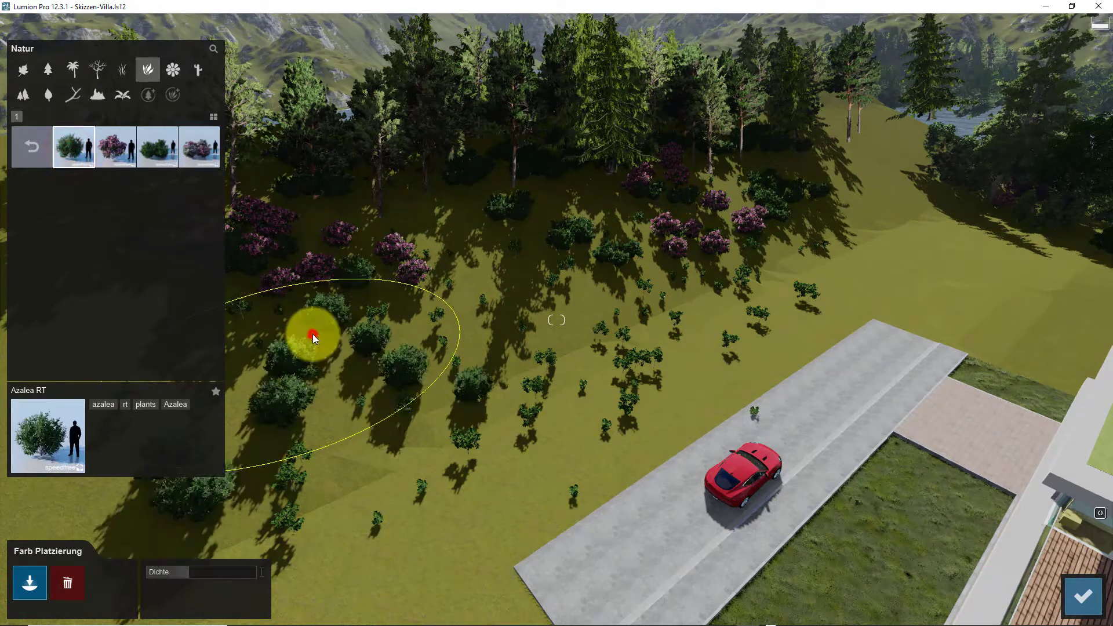
pyautogui.click(510, 274)
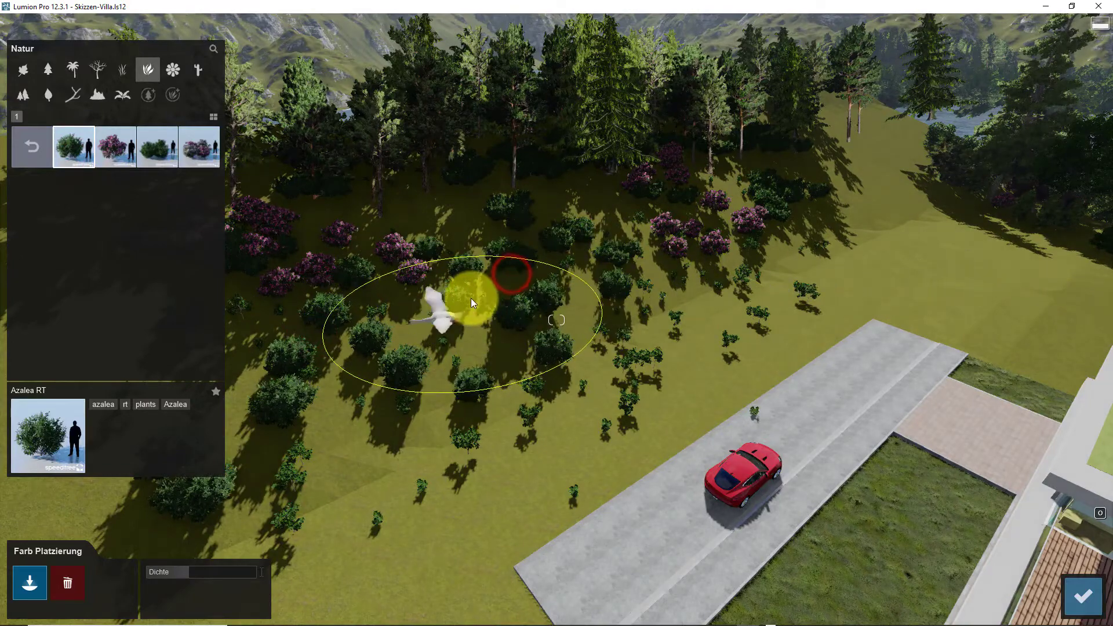
pyautogui.press('s')
pyautogui.press('d')
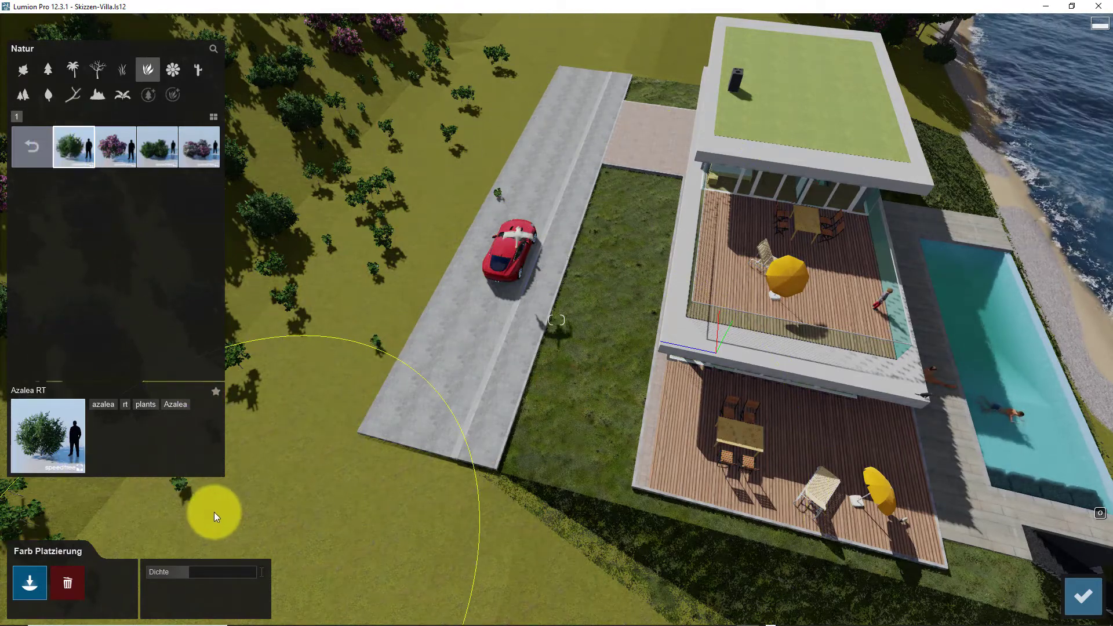
# Leave paint placement, start multi-object placement, and browse the grass category.
pyautogui.press('Escape')
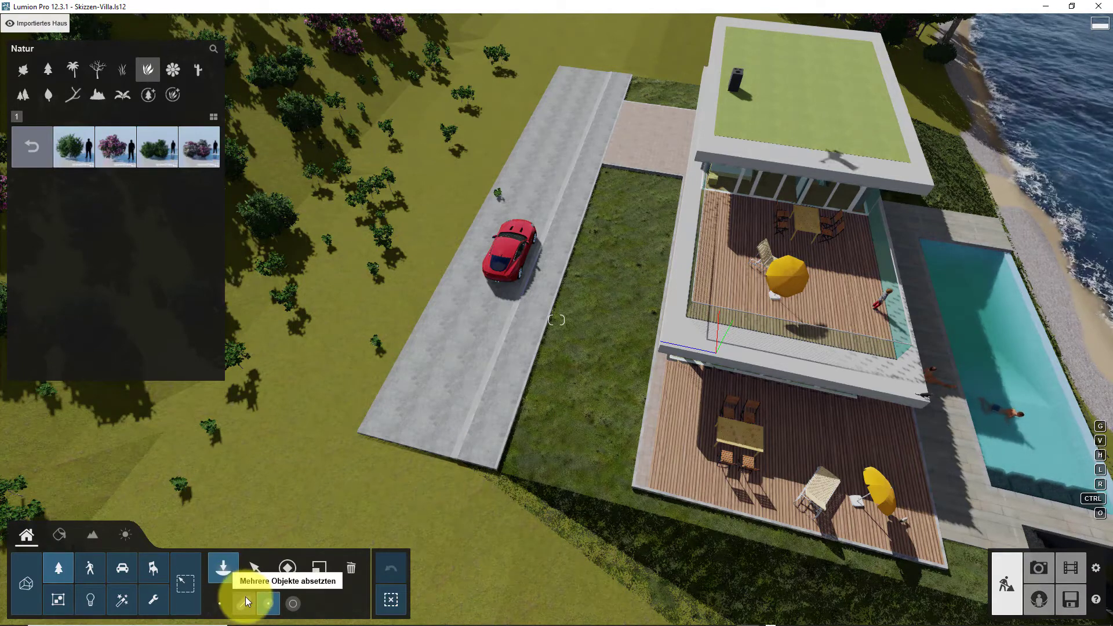
pyautogui.click(245, 597)
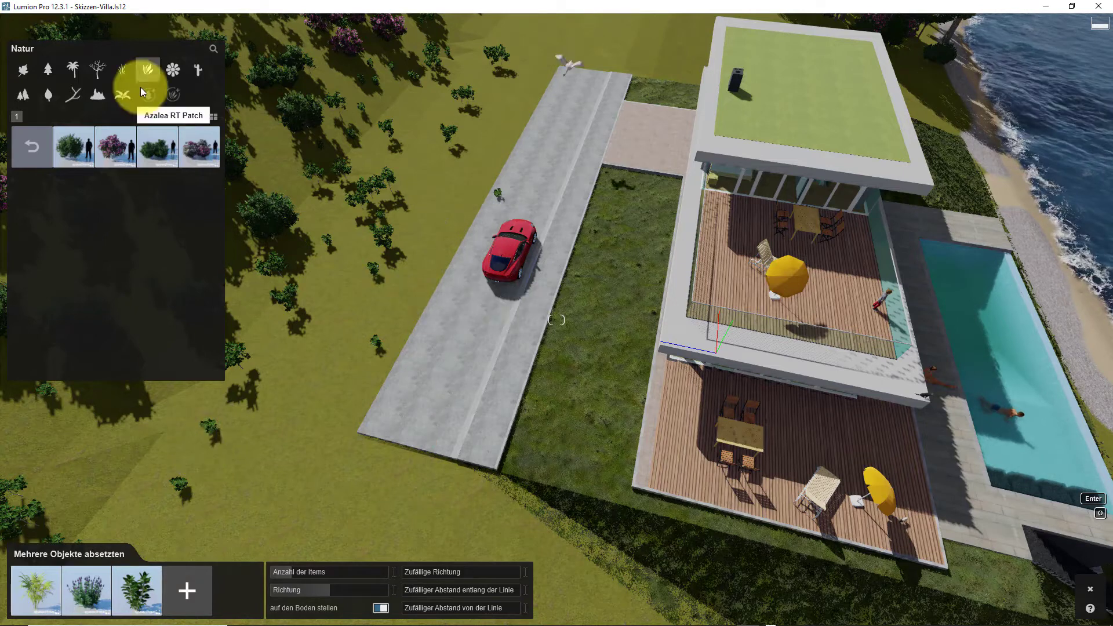
pyautogui.click(124, 68)
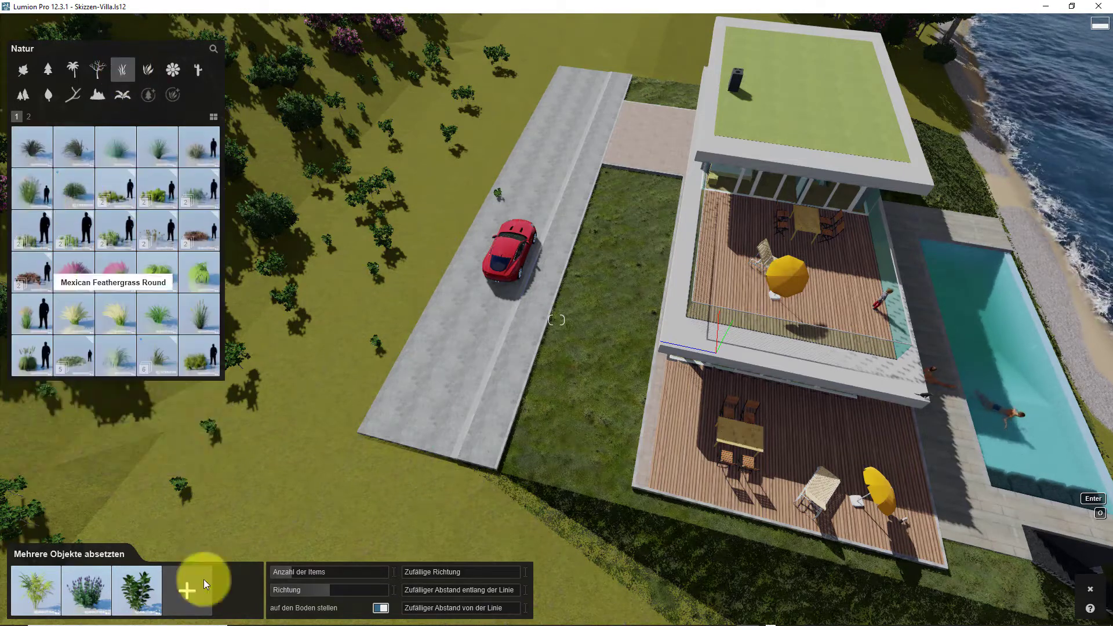
pyautogui.click(196, 599)
pyautogui.moveTo(116, 148)
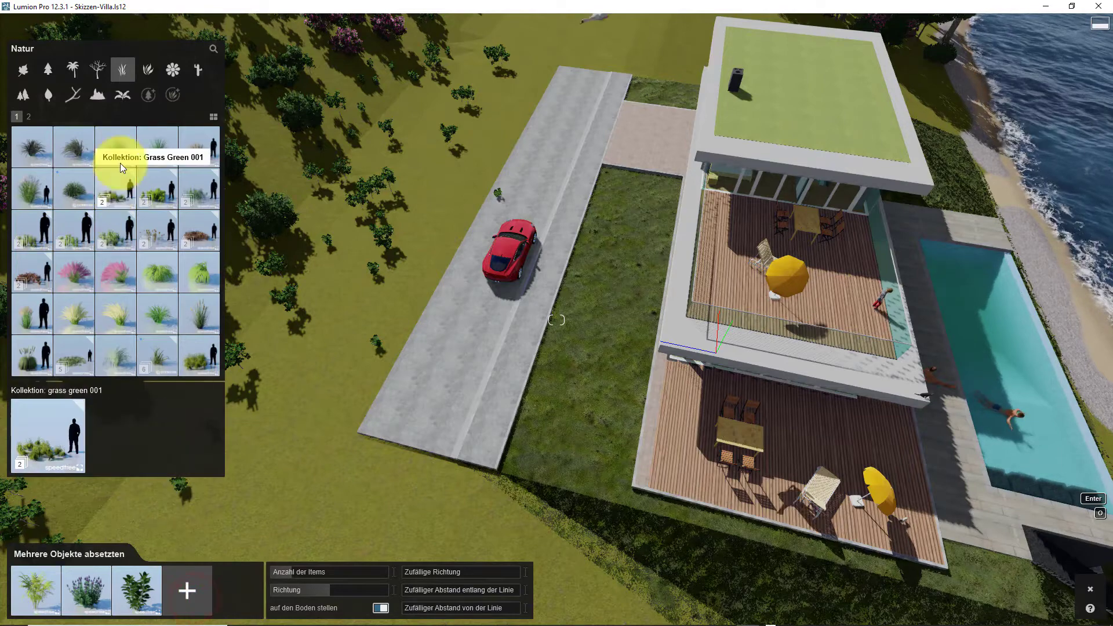
pyautogui.click(29, 116)
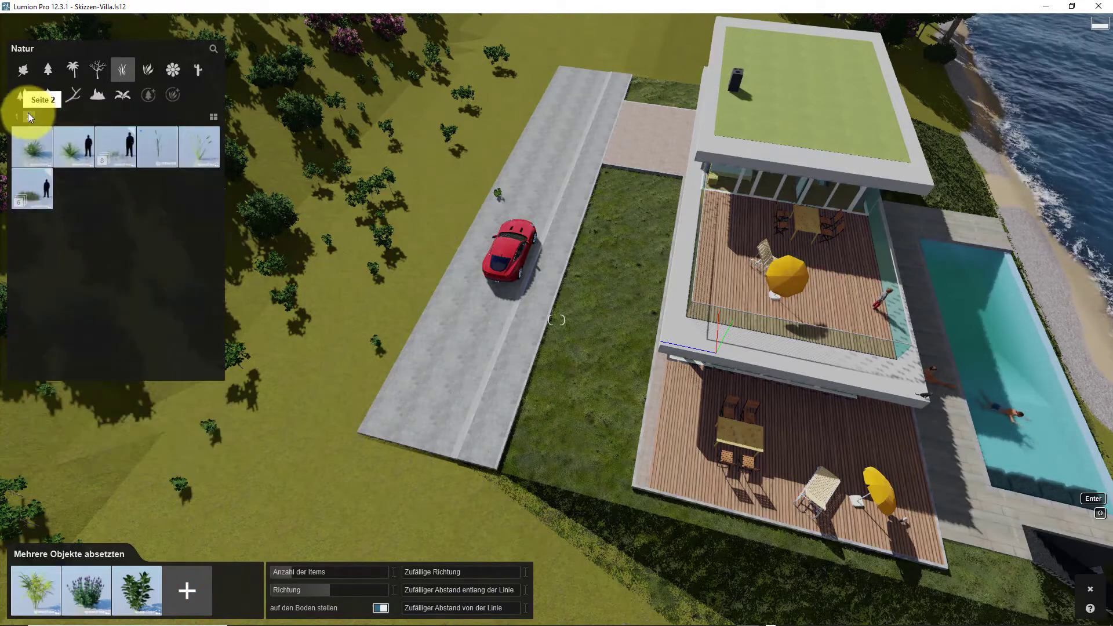
pyautogui.click(21, 116)
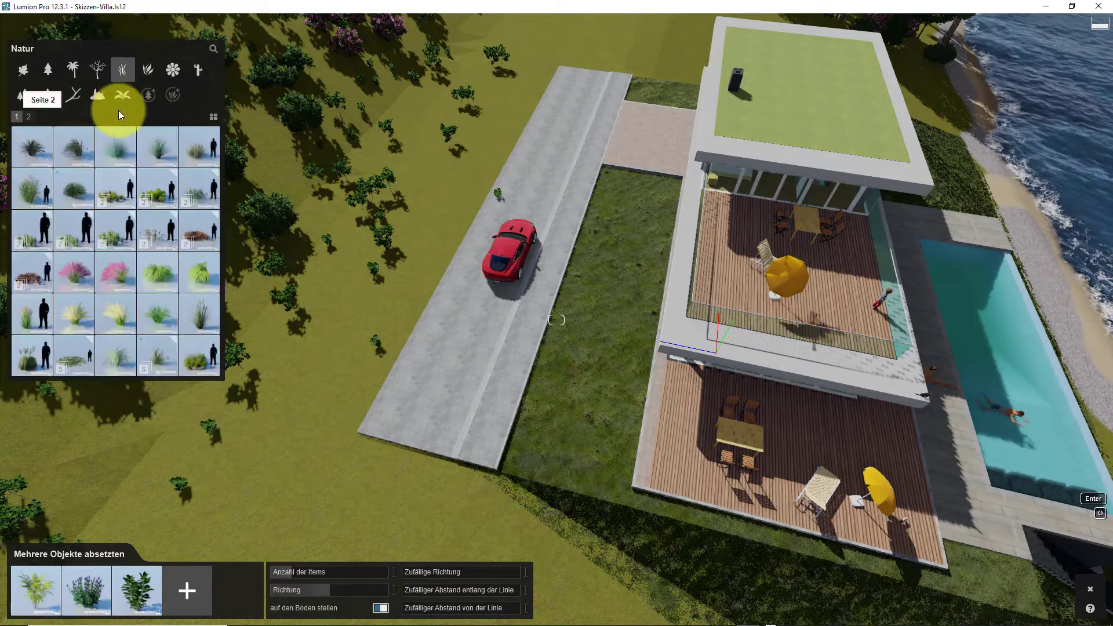
pyautogui.click(154, 233)
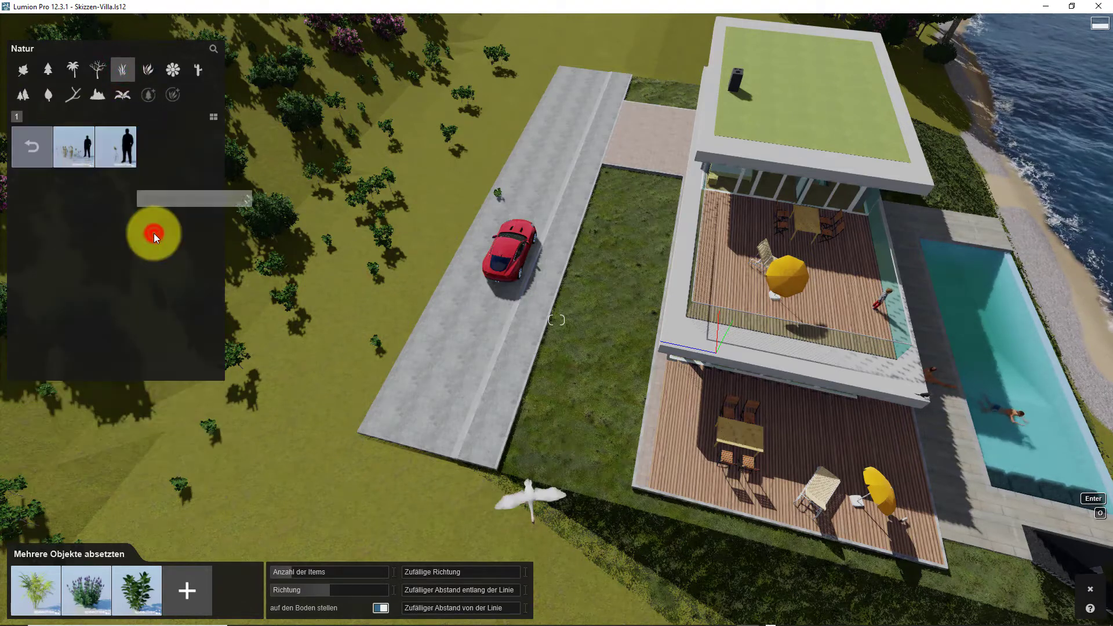
pyautogui.click(32, 146)
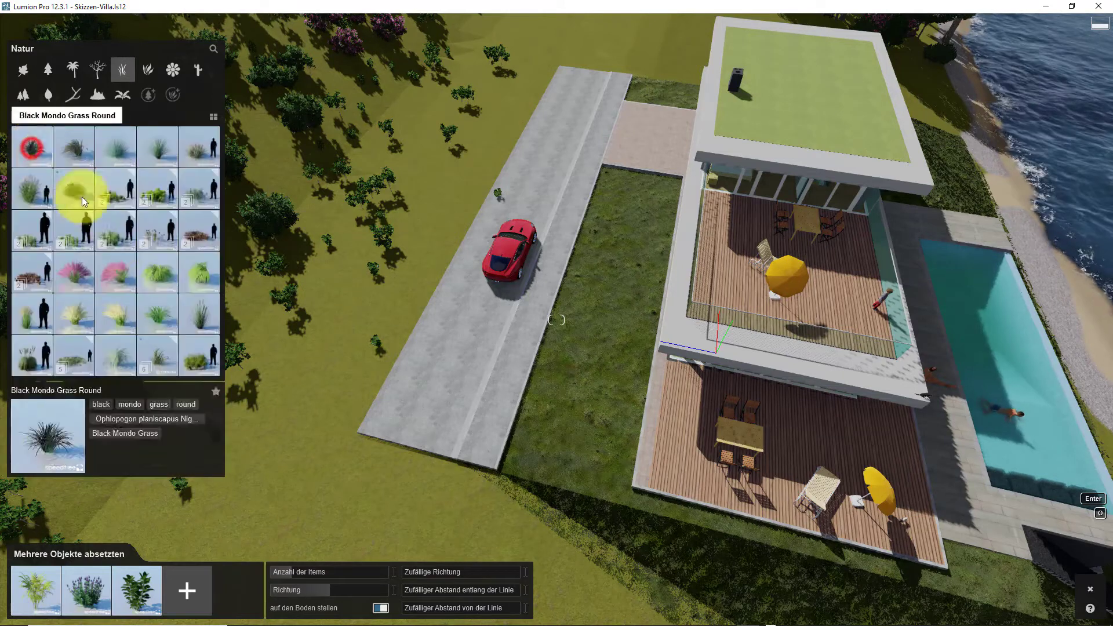
# Add Grass Green 001 x1 and Mondo Grass to the placement set.
pyautogui.click(116, 198)
pyautogui.click(75, 157)
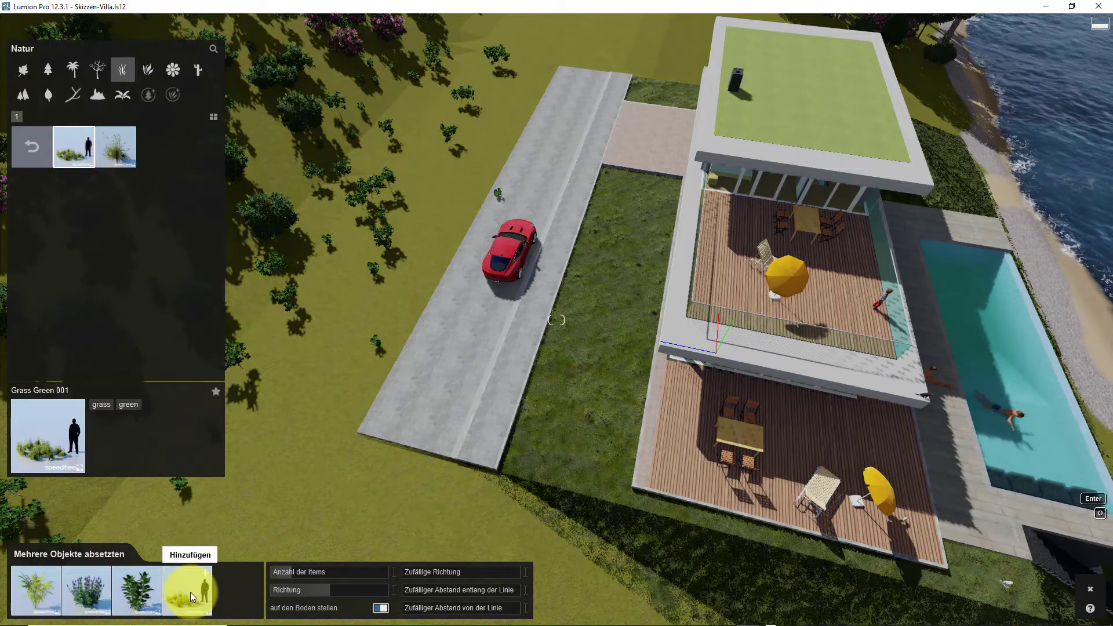
pyautogui.click(115, 149)
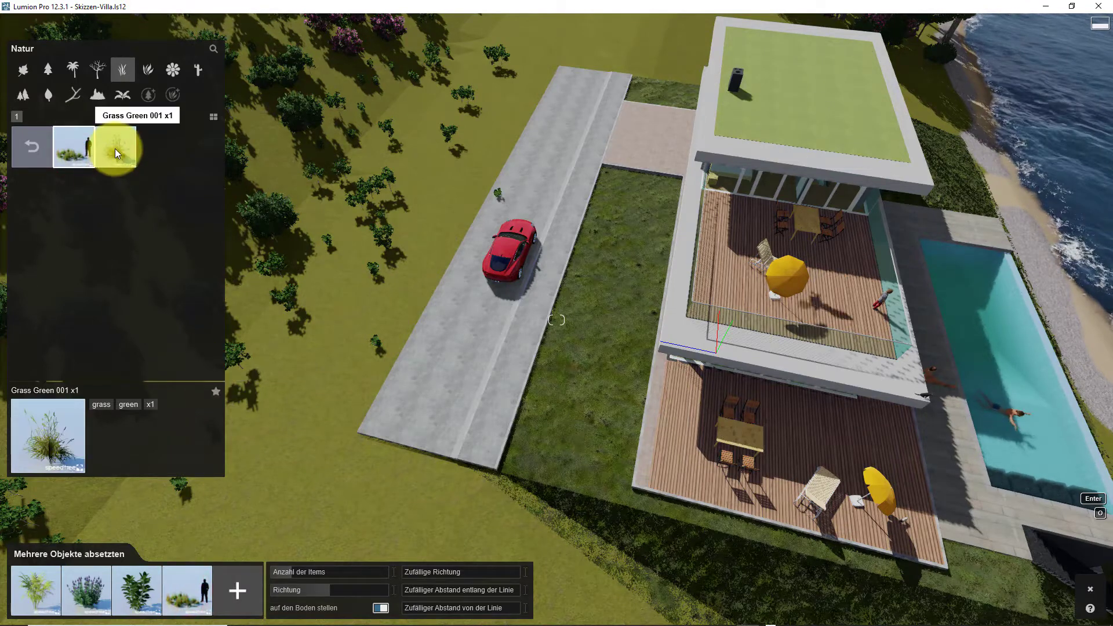
pyautogui.click(115, 150)
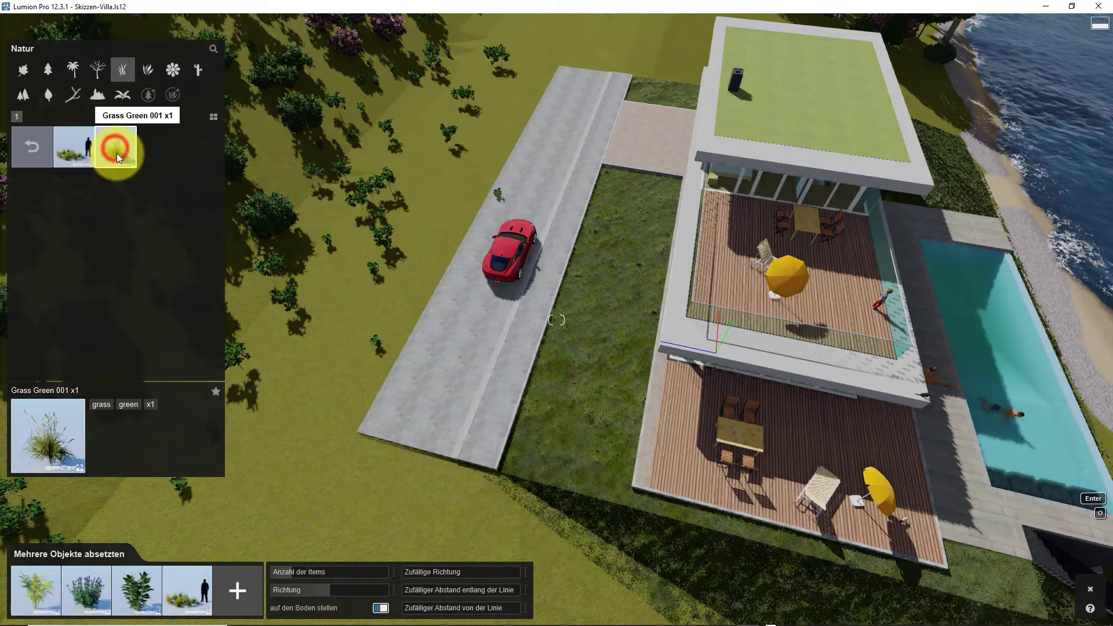
pyautogui.click(238, 590)
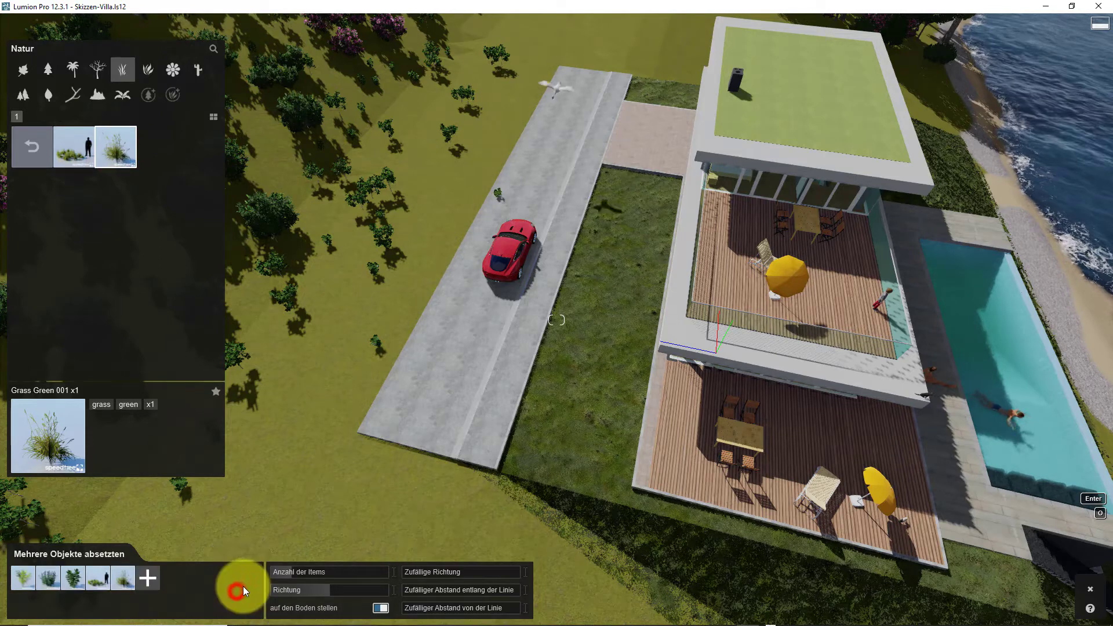
pyautogui.click(27, 150)
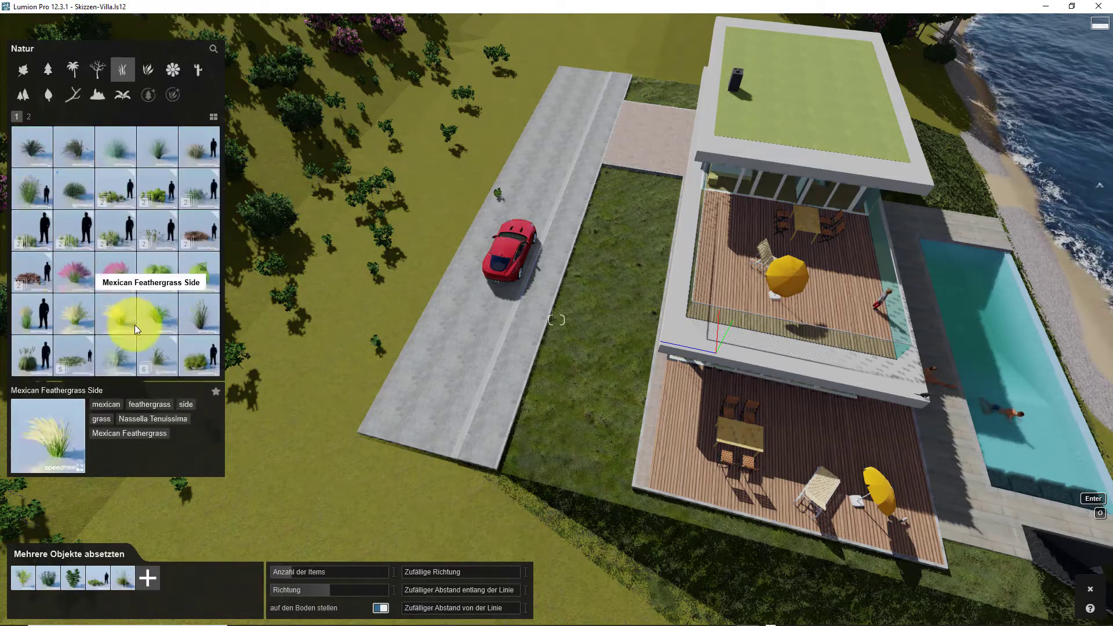
pyautogui.click(156, 317)
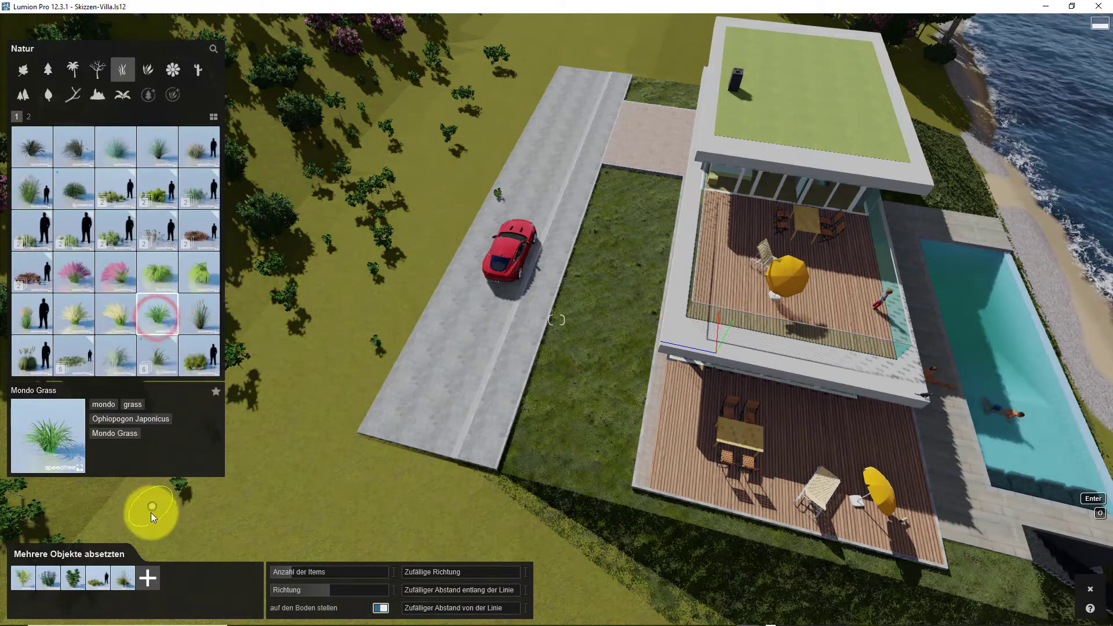
pyautogui.click(149, 579)
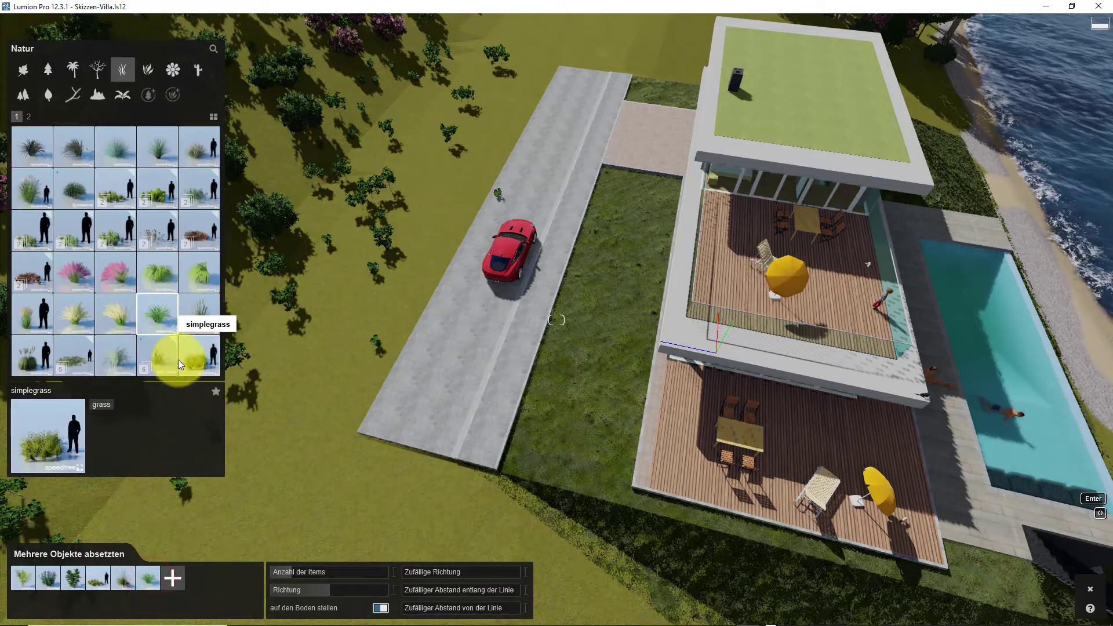
# Add Simple grass 002, 004 and 005 to the placement set.
pyautogui.click(159, 359)
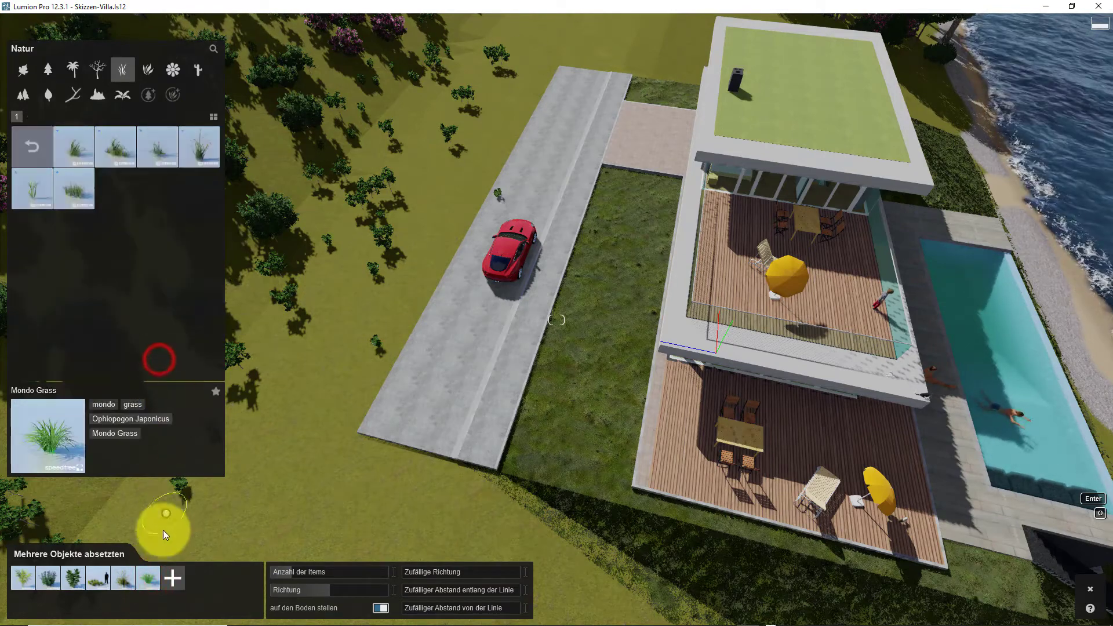
pyautogui.click(115, 150)
pyautogui.click(174, 578)
pyautogui.click(208, 152)
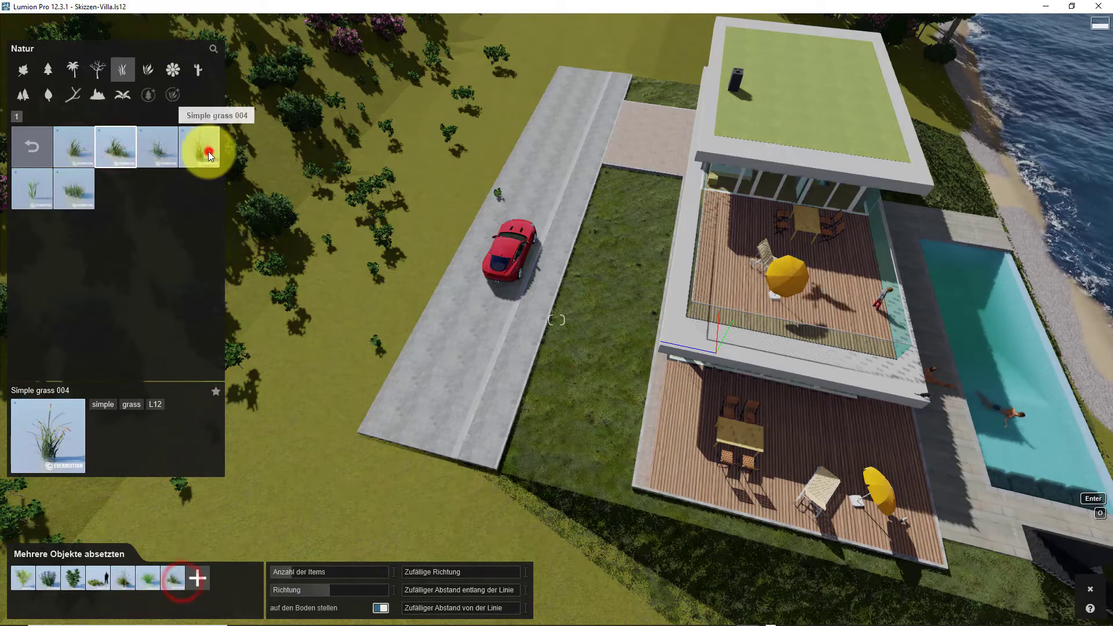
pyautogui.click(197, 578)
pyautogui.click(35, 196)
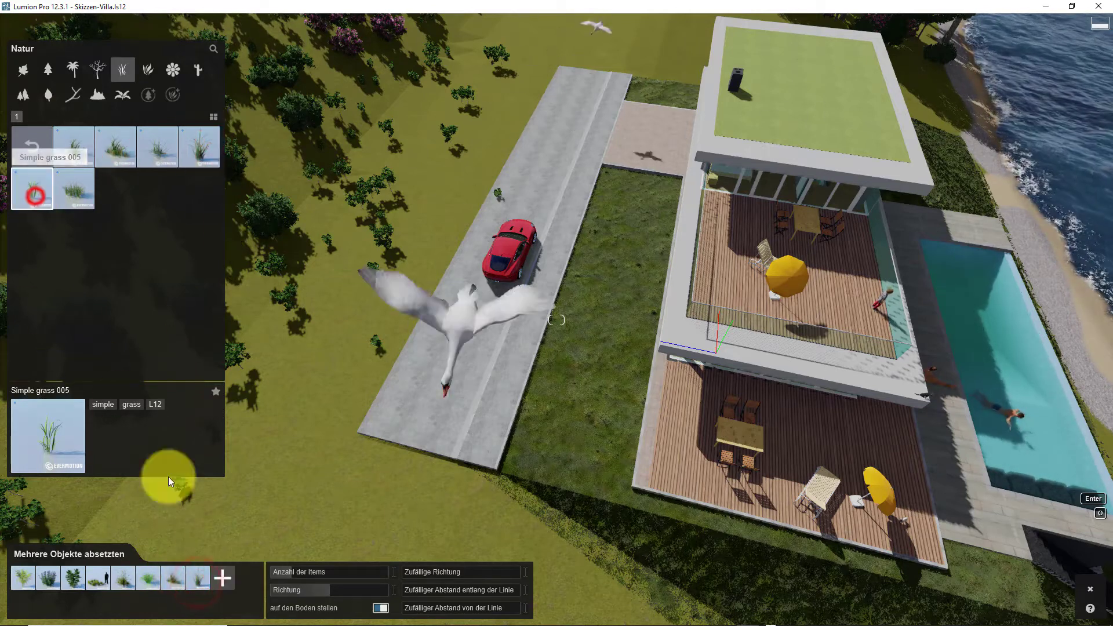
pyautogui.click(221, 574)
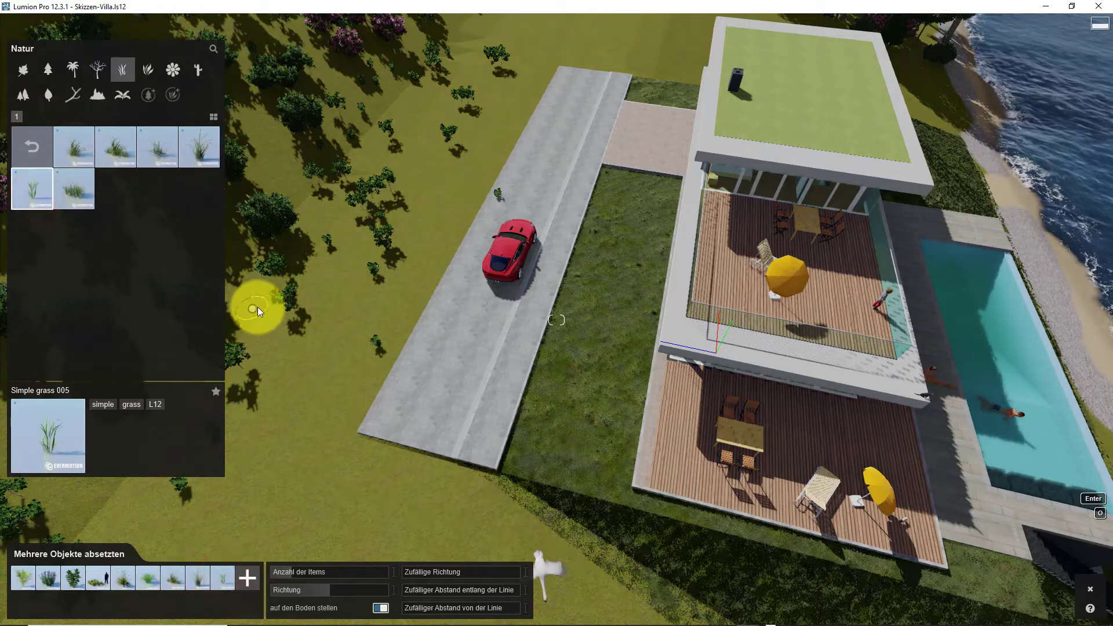
pyautogui.click(28, 149)
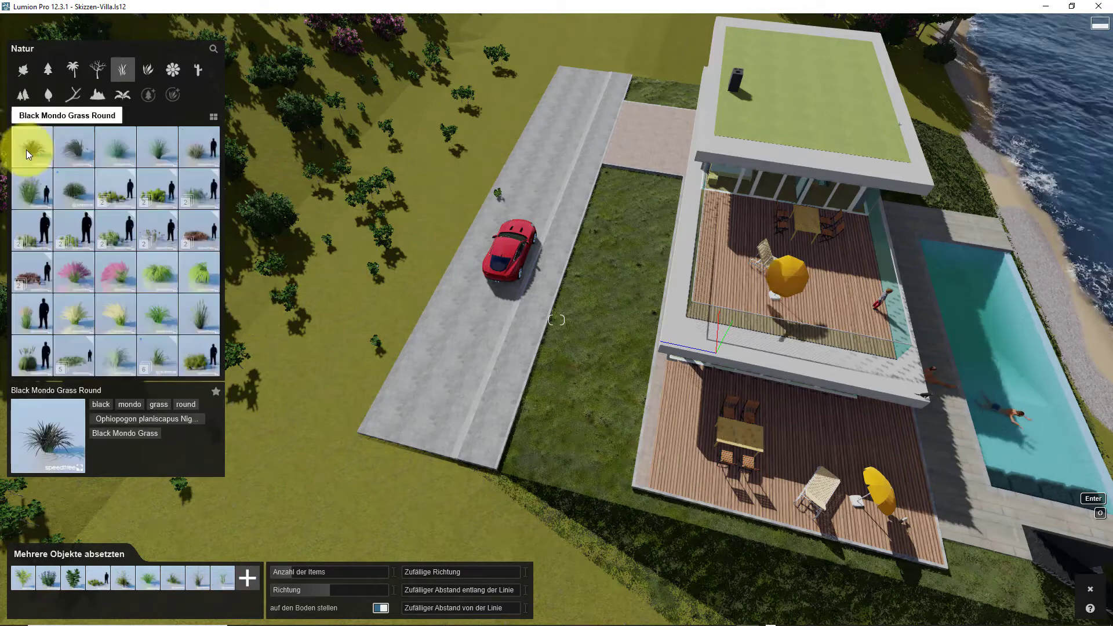
# Add Ground Ivy from page 3 of the Plants category to the placement set.
pyautogui.click(145, 72)
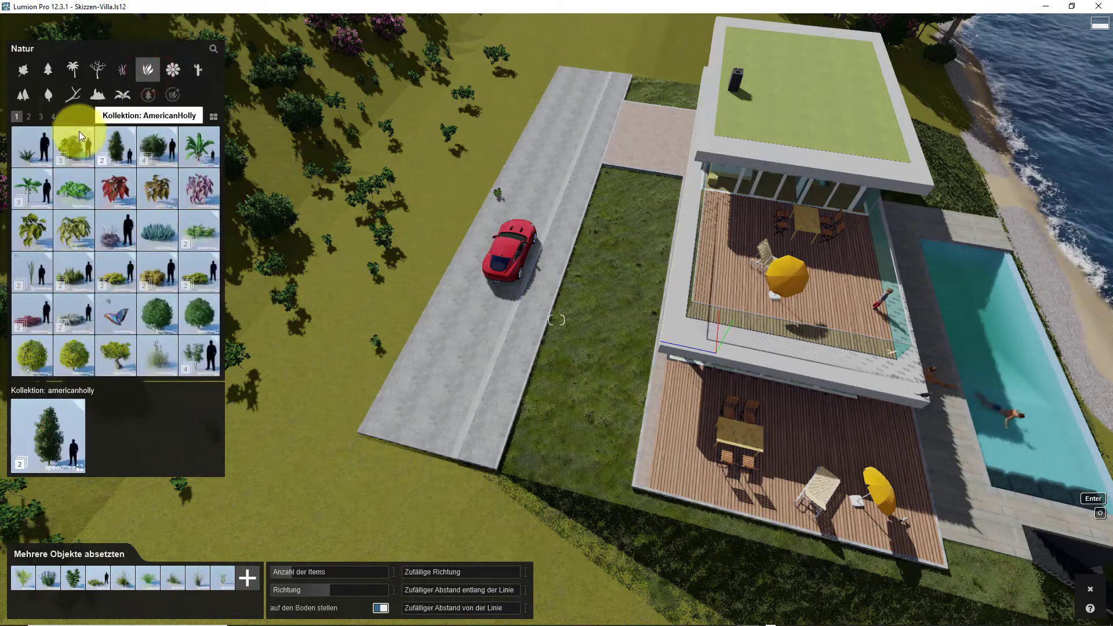
pyautogui.click(29, 116)
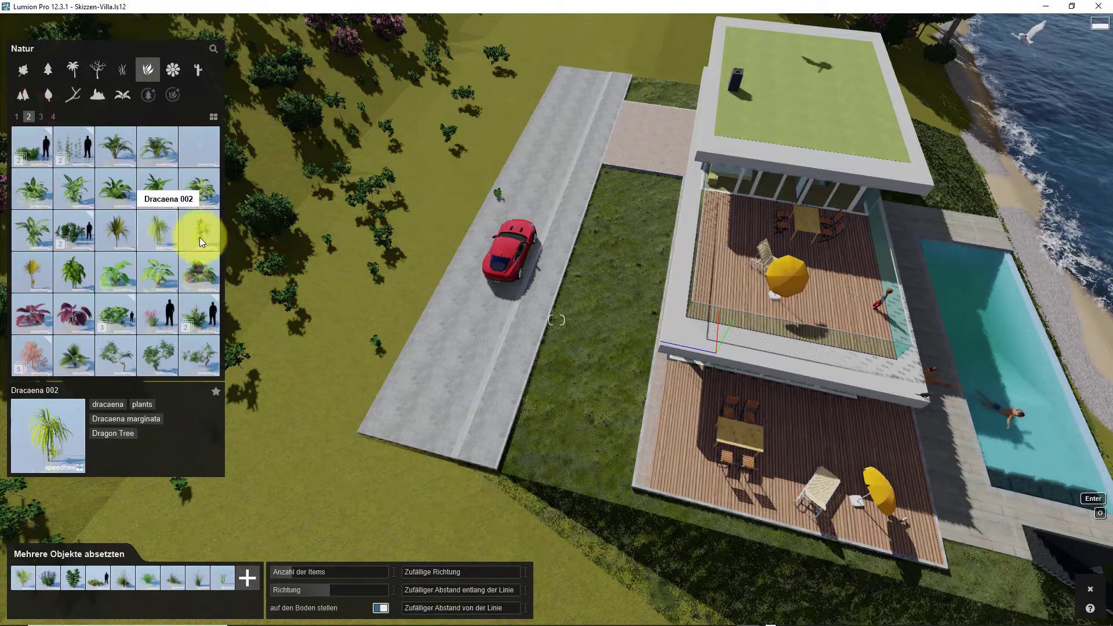
pyautogui.click(40, 118)
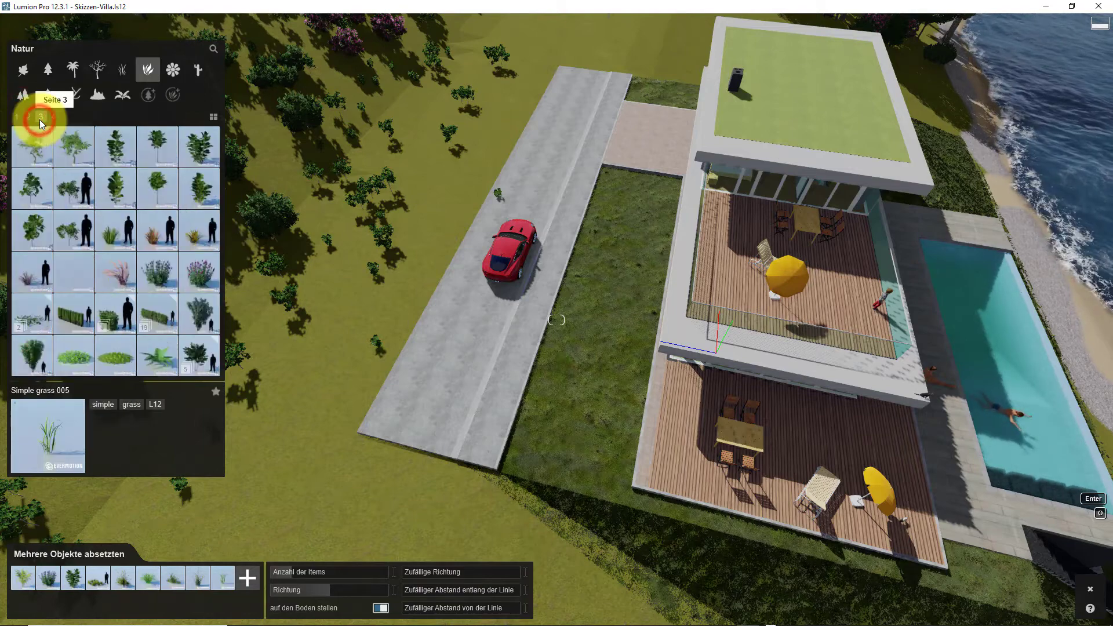
pyautogui.click(35, 319)
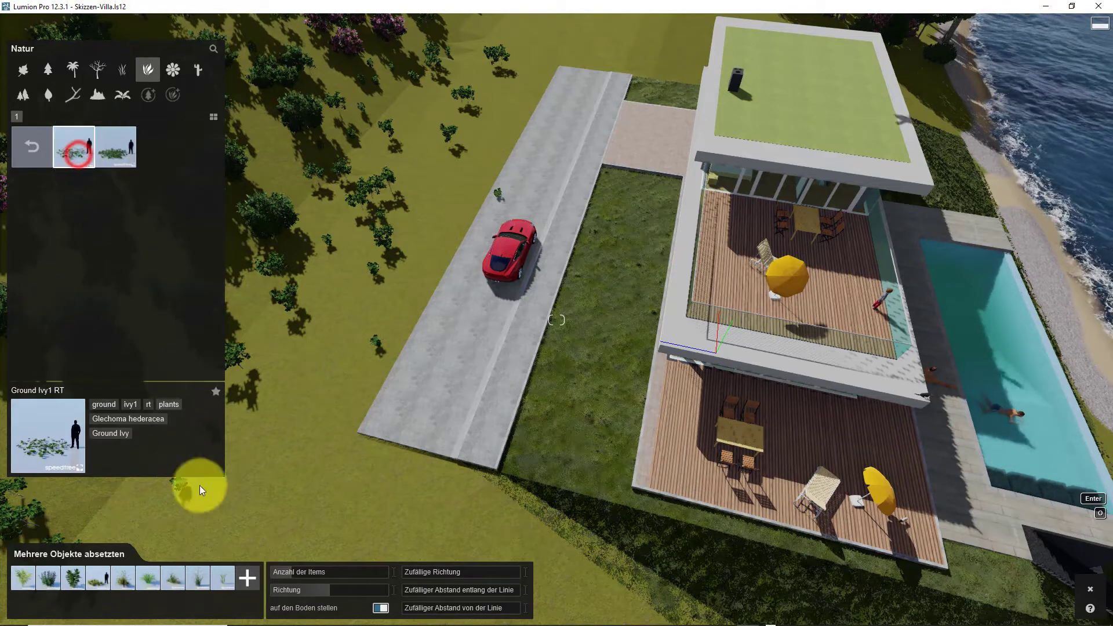
pyautogui.click(247, 577)
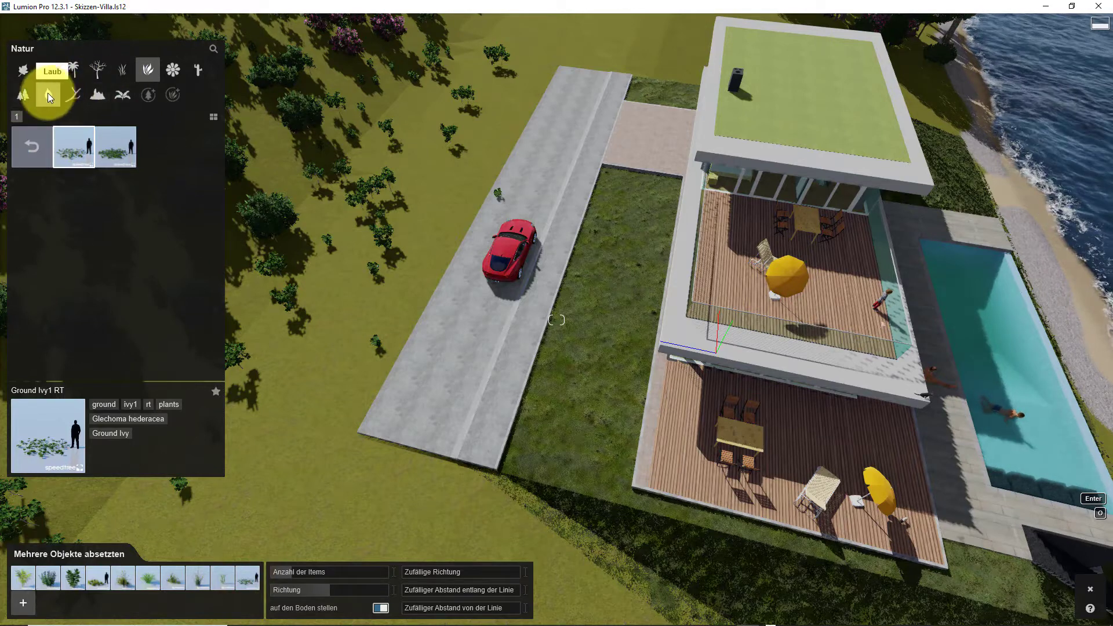
# Add Leaves Birch Circle Small 001 from the leaves-in-a-circle collection.
pyautogui.click(47, 95)
pyautogui.click(73, 140)
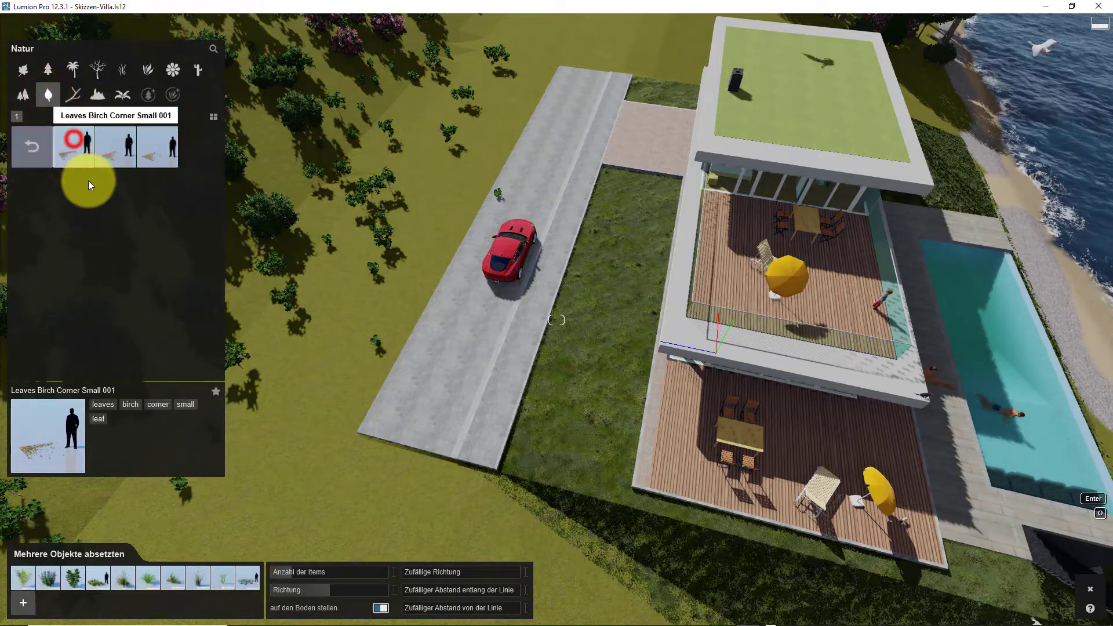
pyautogui.click(114, 152)
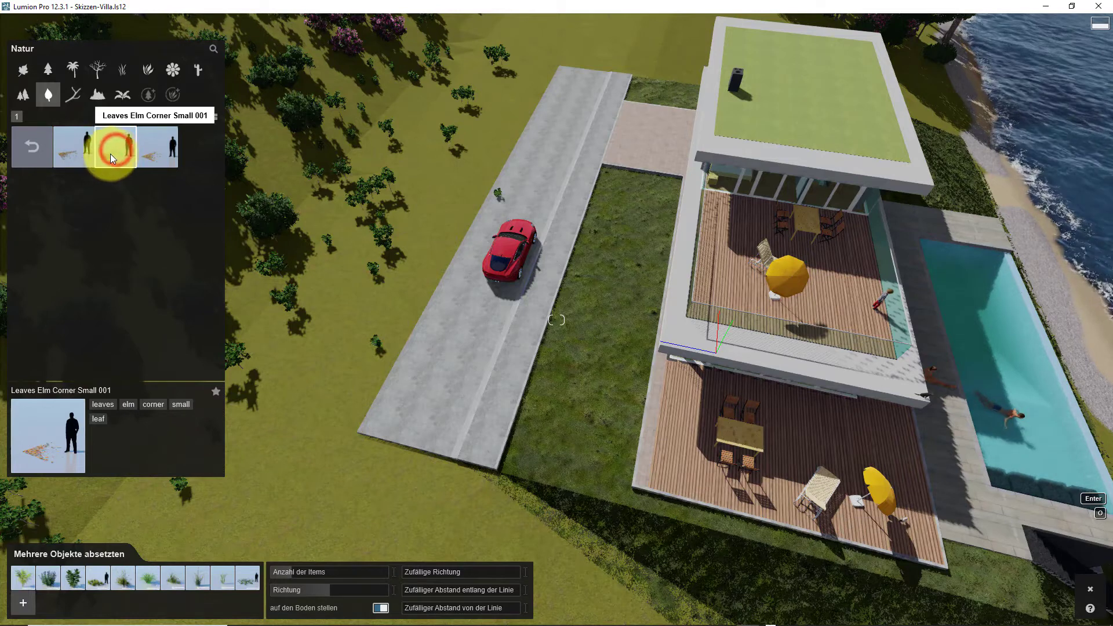
pyautogui.click(32, 146)
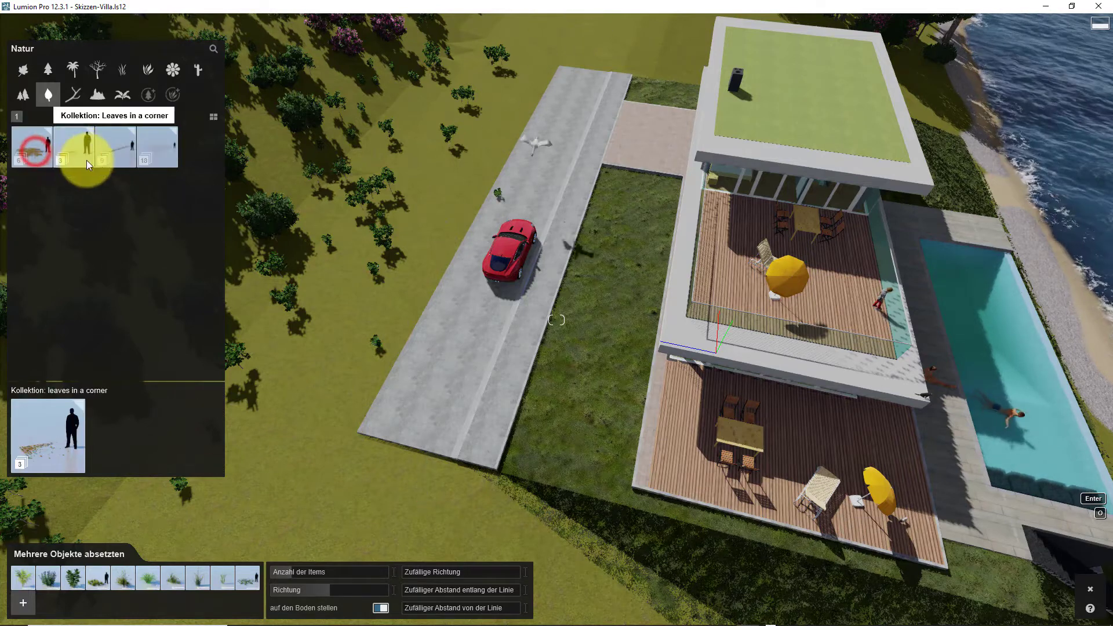
pyautogui.click(27, 143)
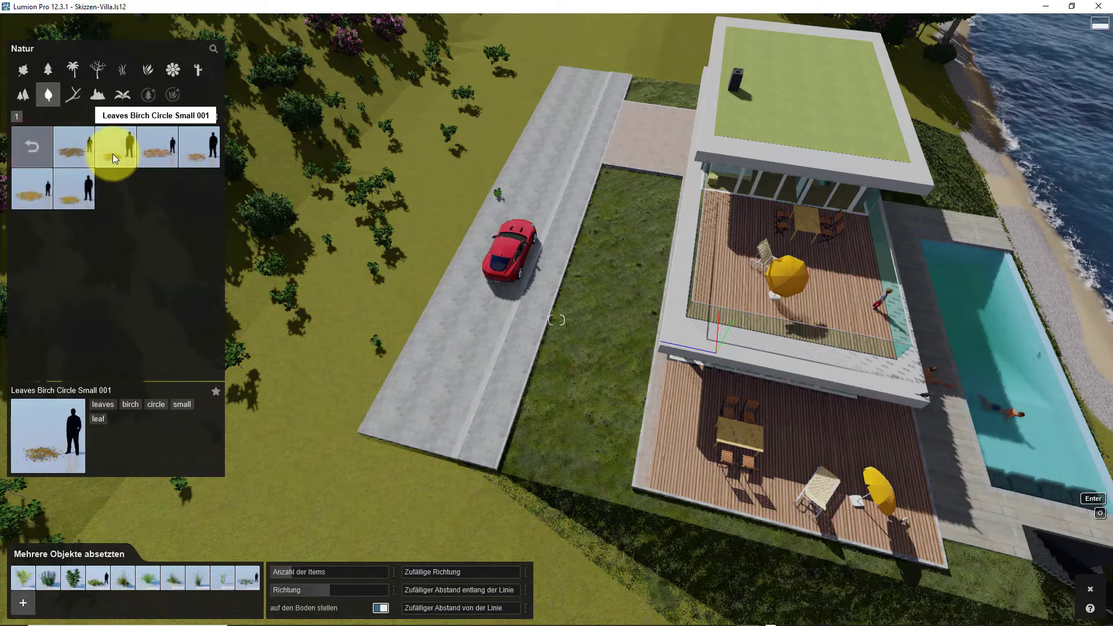
pyautogui.click(113, 155)
pyautogui.click(23, 603)
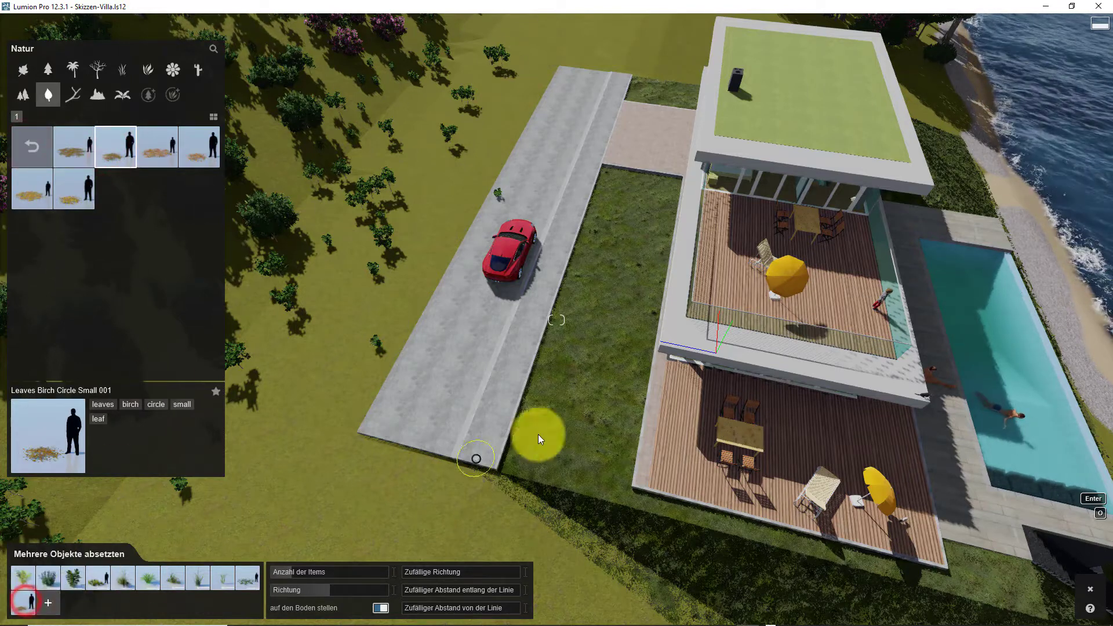
# Set 50 items and random line distance 0.9, then span the placement area over the lawn strip.
pyautogui.press('shift')
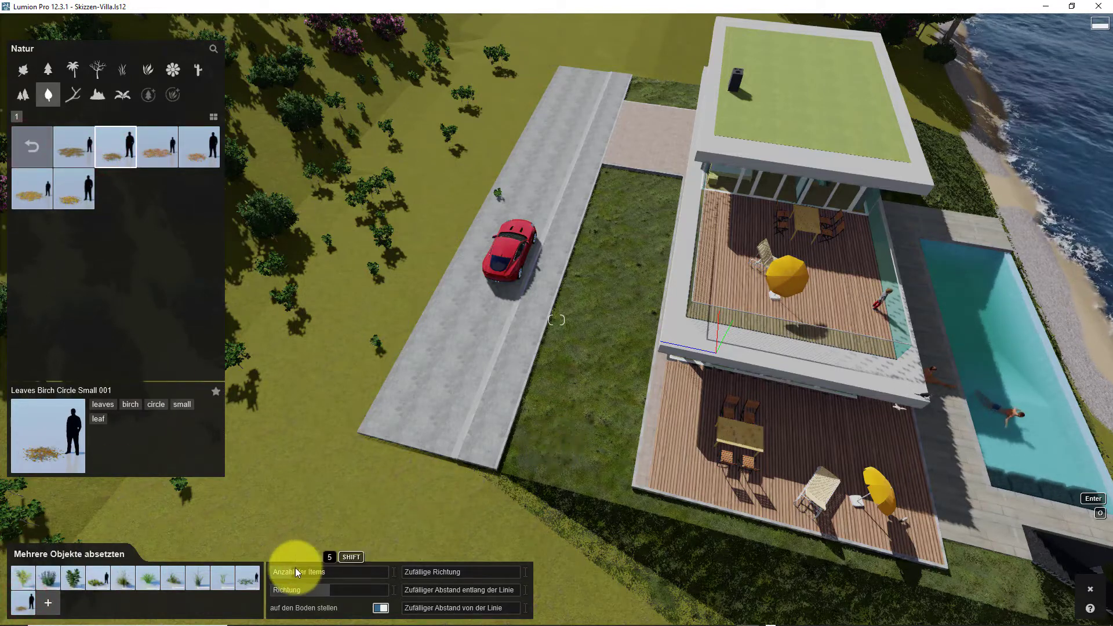
pyautogui.keyDown('shift'); pyautogui.moveTo(302, 575); pyautogui.dragTo(356, 576); pyautogui.keyUp('shift')
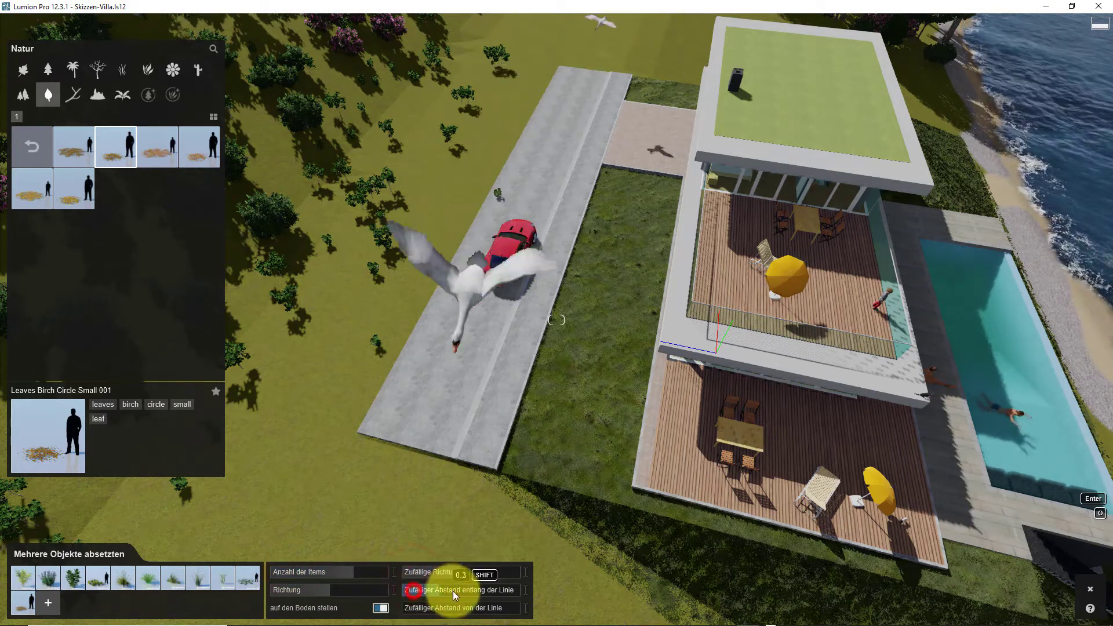
pyautogui.keyDown('shift'); pyautogui.moveTo(429, 608); pyautogui.dragTo(458, 613); pyautogui.keyUp('shift')
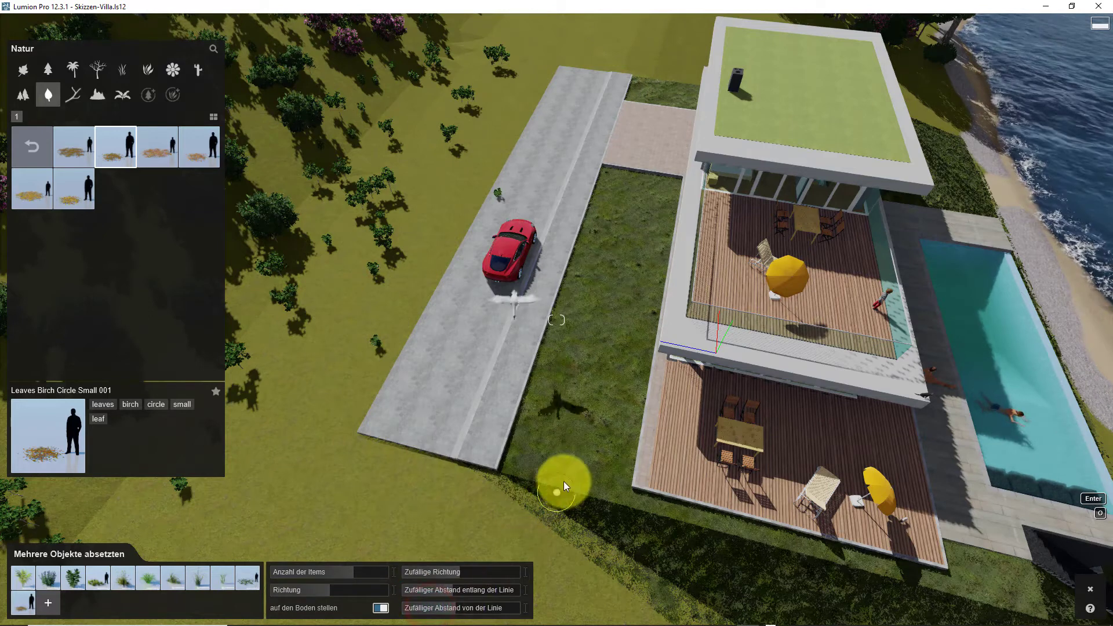
pyautogui.click(575, 456)
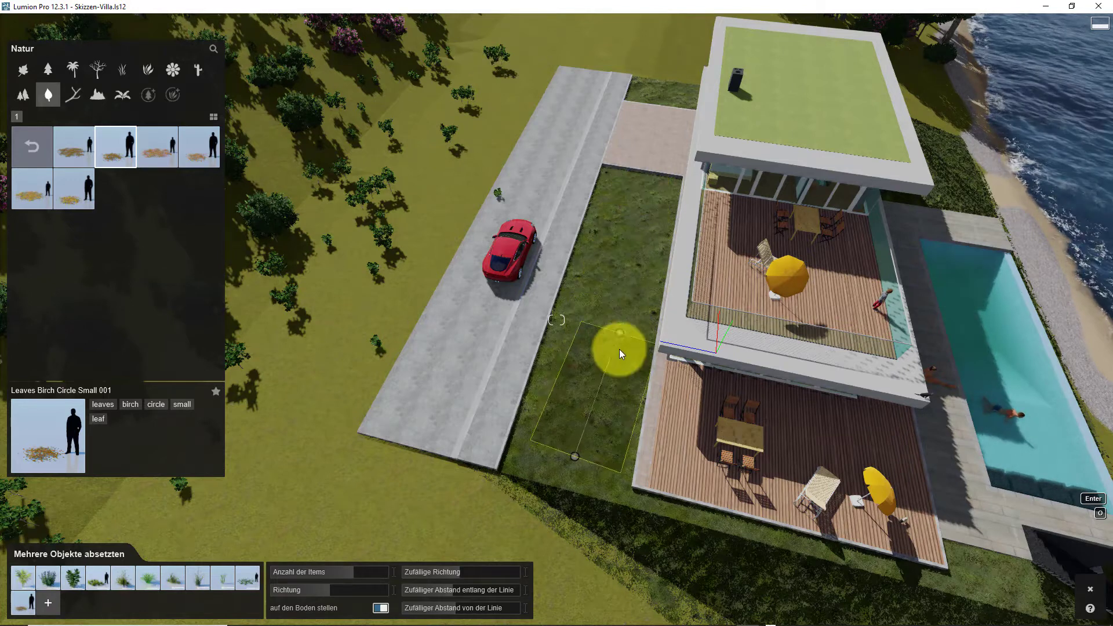
pyautogui.click(641, 182)
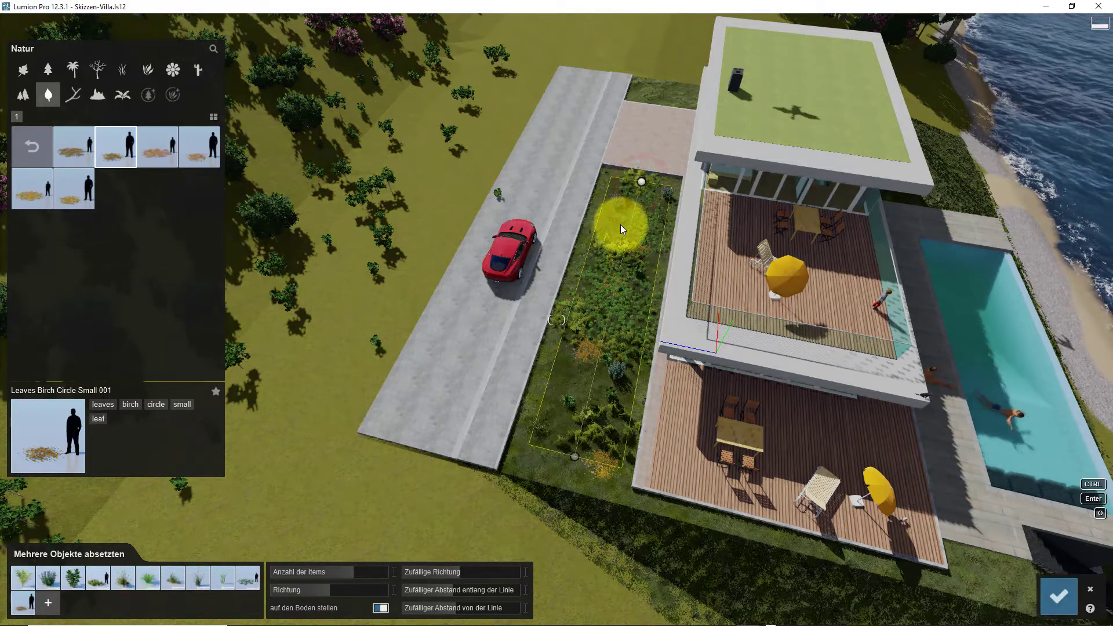
pyautogui.scroll(5, 614, 287)
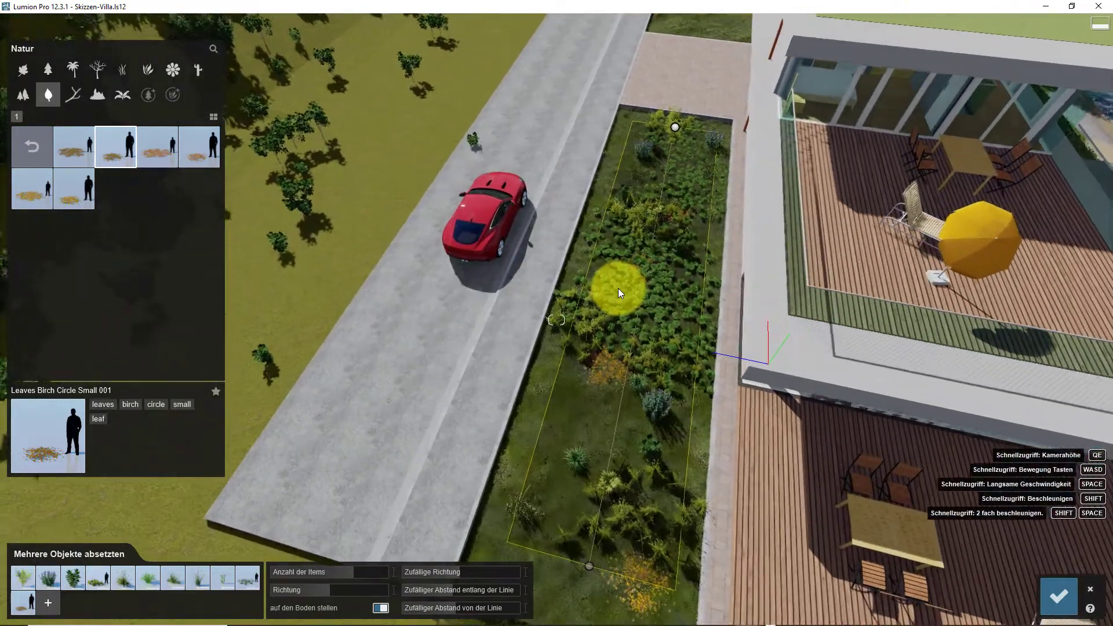
# Raise the item count to about 96 with random line distance 0.8, then confirm the placement.
pyautogui.moveTo(342, 572)
pyautogui.keyDown('shift'); pyautogui.mouseDown()
pyautogui.moveTo(304, 573)
pyautogui.moveTo(364, 575)
pyautogui.moveTo(323, 591)
pyautogui.moveTo(295, 586)
pyautogui.mouseUp(); pyautogui.keyUp('shift')
pyautogui.moveTo(448, 605)
pyautogui.keyDown('shift'); pyautogui.mouseDown()
pyautogui.moveTo(432, 609)
pyautogui.moveTo(458, 610)
pyautogui.moveTo(464, 589)
pyautogui.moveTo(475, 596)
pyautogui.moveTo(462, 574)
pyautogui.mouseUp(); pyautogui.keyUp('shift')
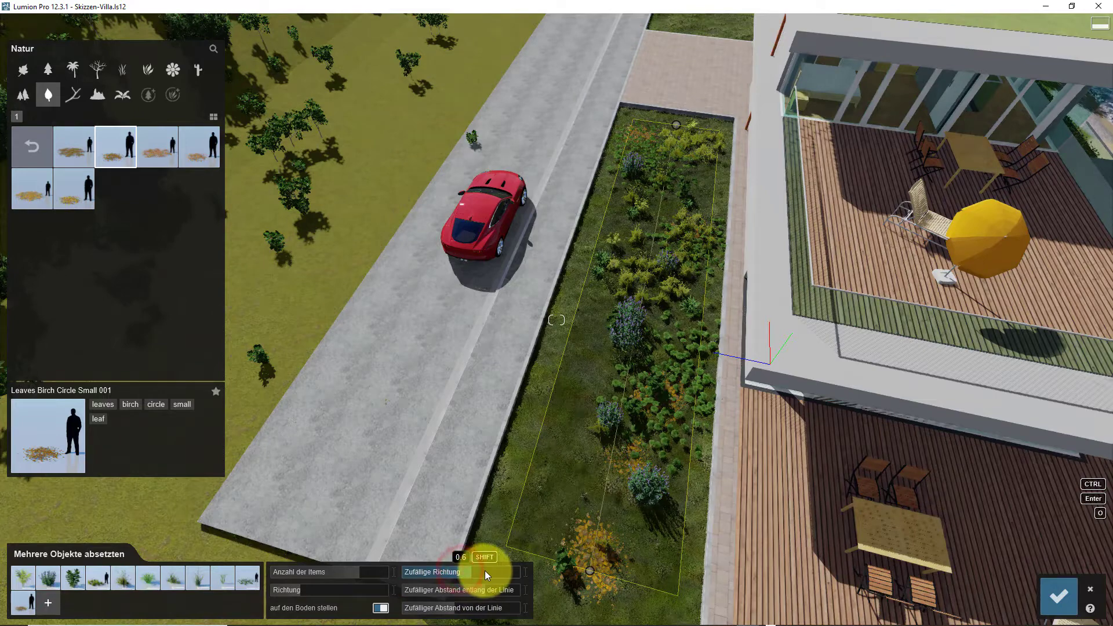
pyautogui.keyDown('shift'); pyautogui.moveTo(374, 574); pyautogui.dragTo(393, 575); pyautogui.keyUp('shift')
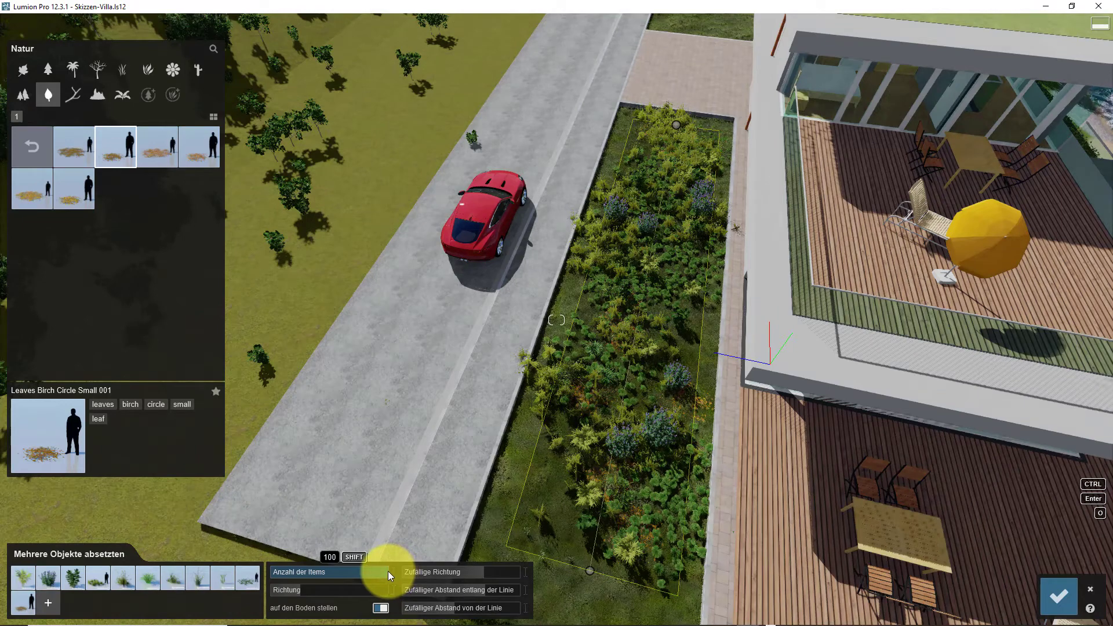
pyautogui.keyDown('shift'); pyautogui.moveTo(389, 573); pyautogui.dragTo(388, 574); pyautogui.keyUp('shift')
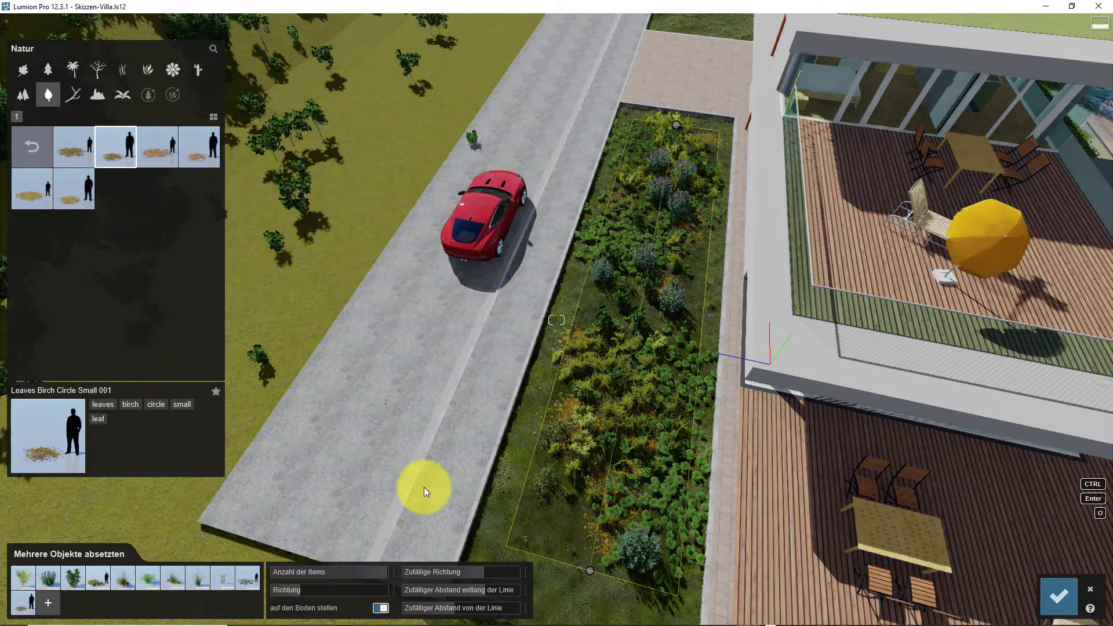
pyautogui.click(1059, 595)
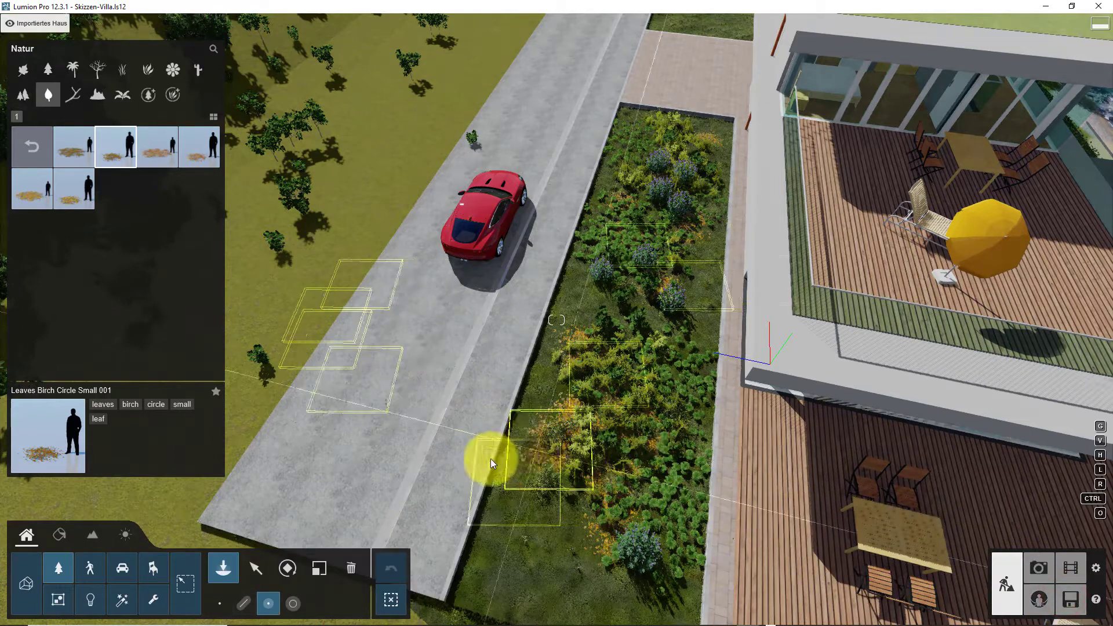
# Box-select and delete the stray FicusElastica 003 at the driveway's edge.
pyautogui.click(252, 567)
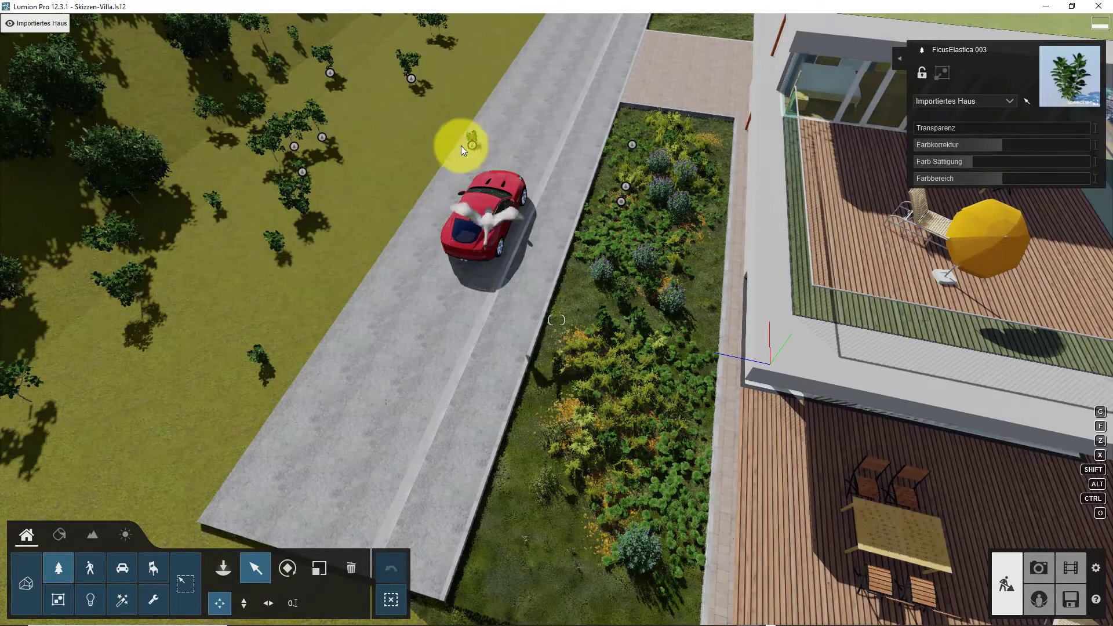
pyautogui.click(350, 568)
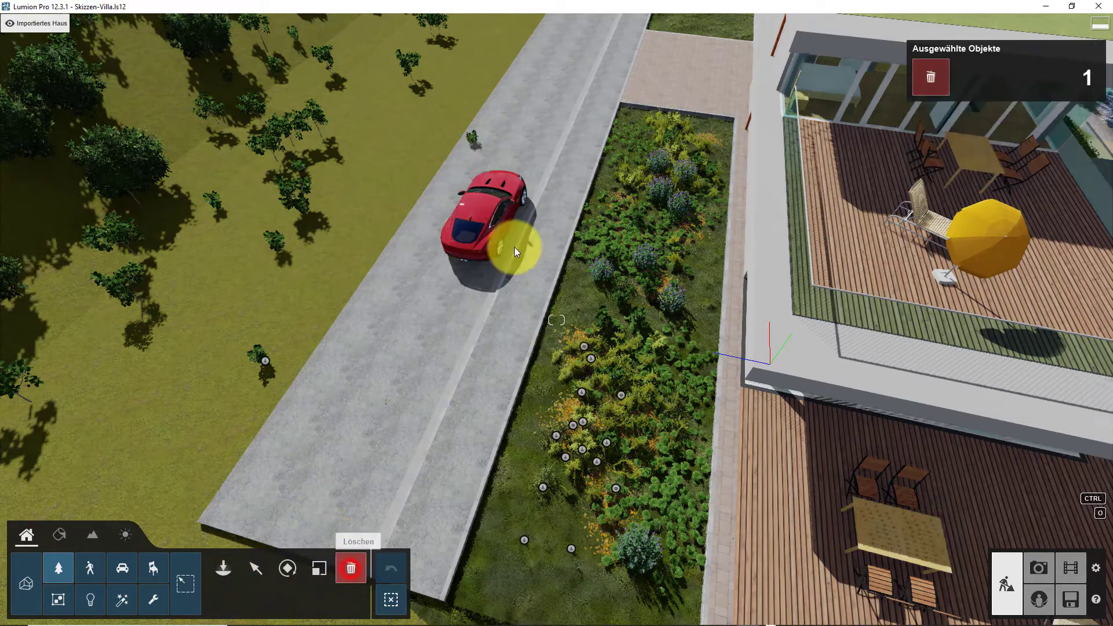
pyautogui.press('a')
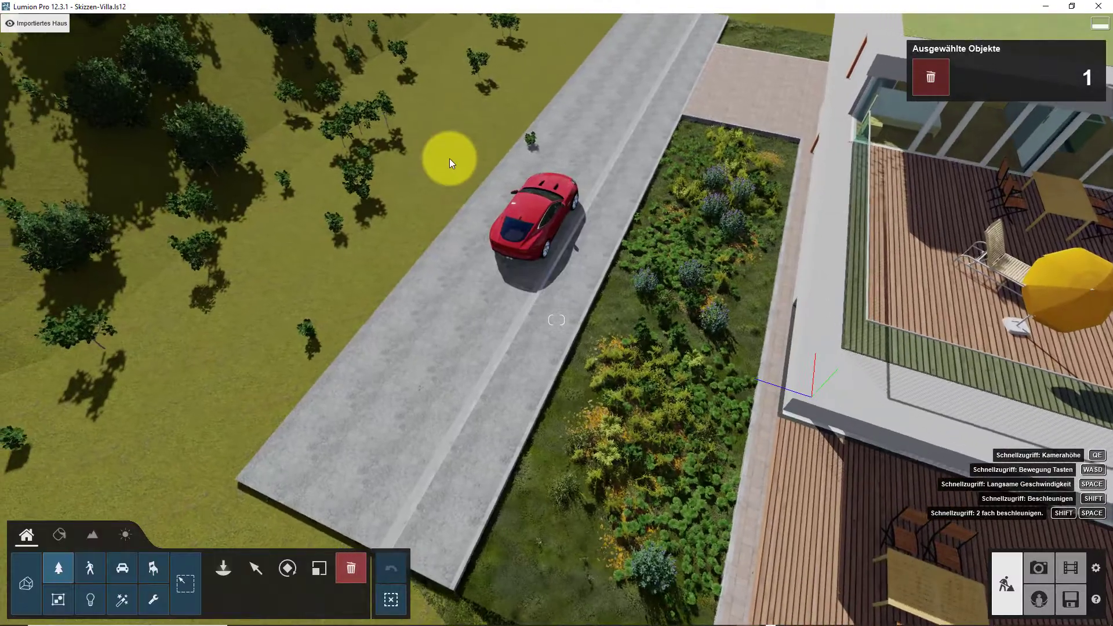
pyautogui.keyDown('ctrl'); pyautogui.moveTo(451, 170); pyautogui.dragTo(586, 98); pyautogui.keyUp('ctrl')
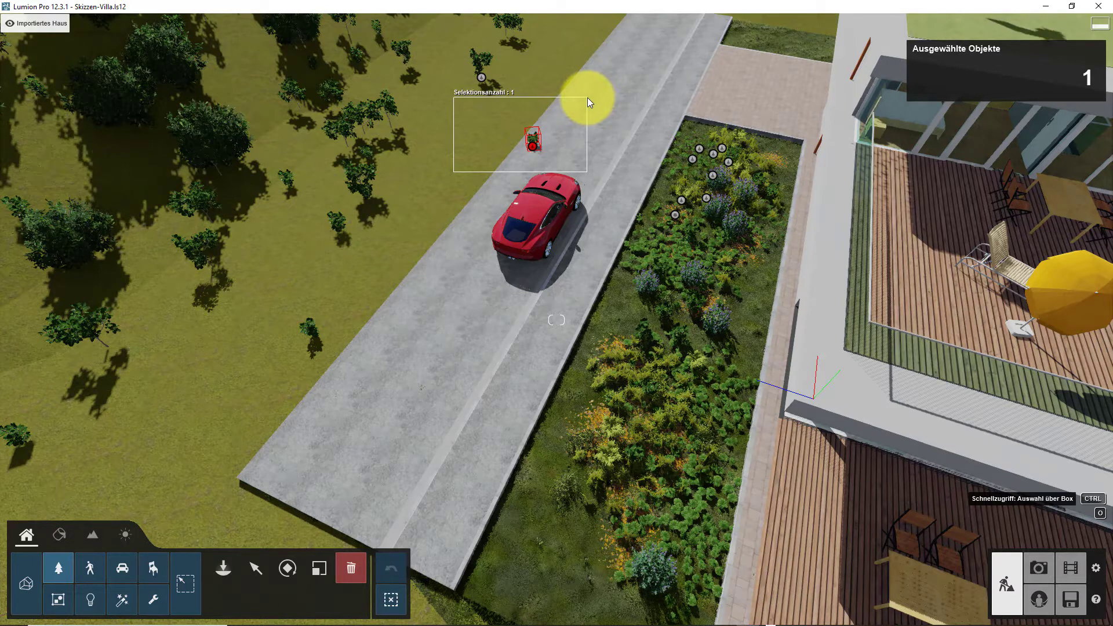
pyautogui.keyDown('ctrl'); pyautogui.moveTo(587, 98); pyautogui.dragTo(587, 99); pyautogui.keyUp('ctrl')
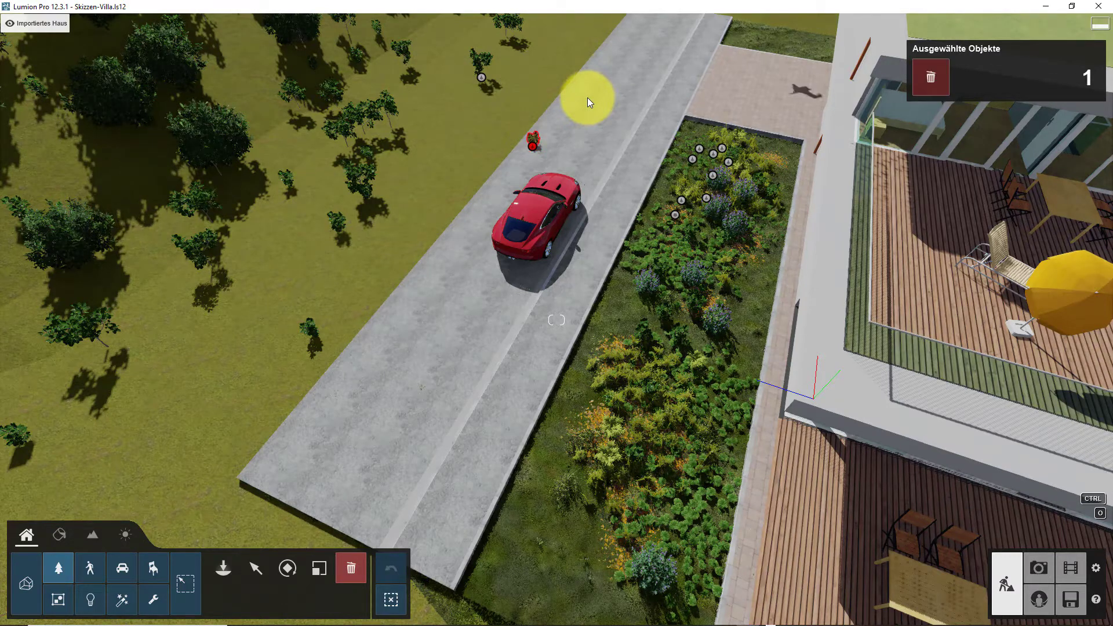
pyautogui.click(930, 77)
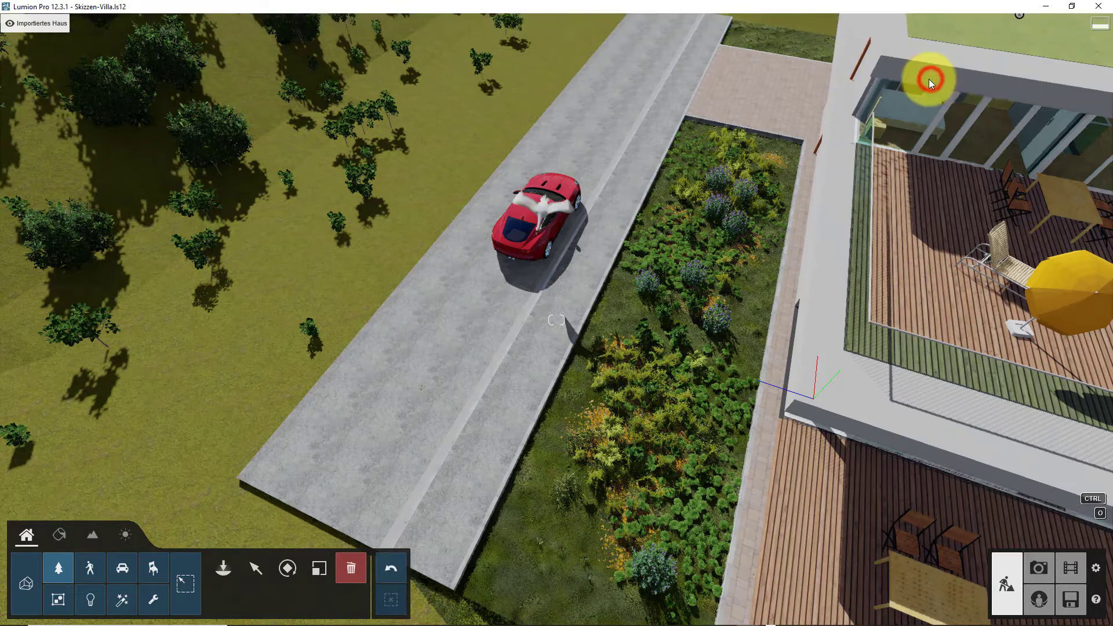
# Enter photo mode and restore the saved 1 - Photo view of the villa and pool.
pyautogui.click(1037, 570)
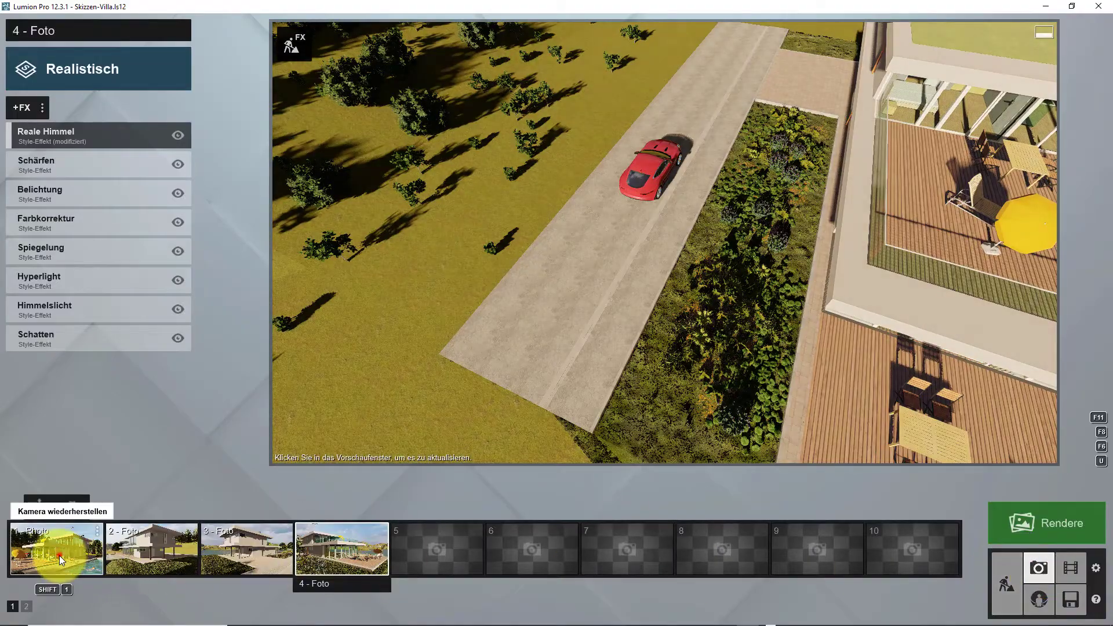
pyautogui.click(60, 558)
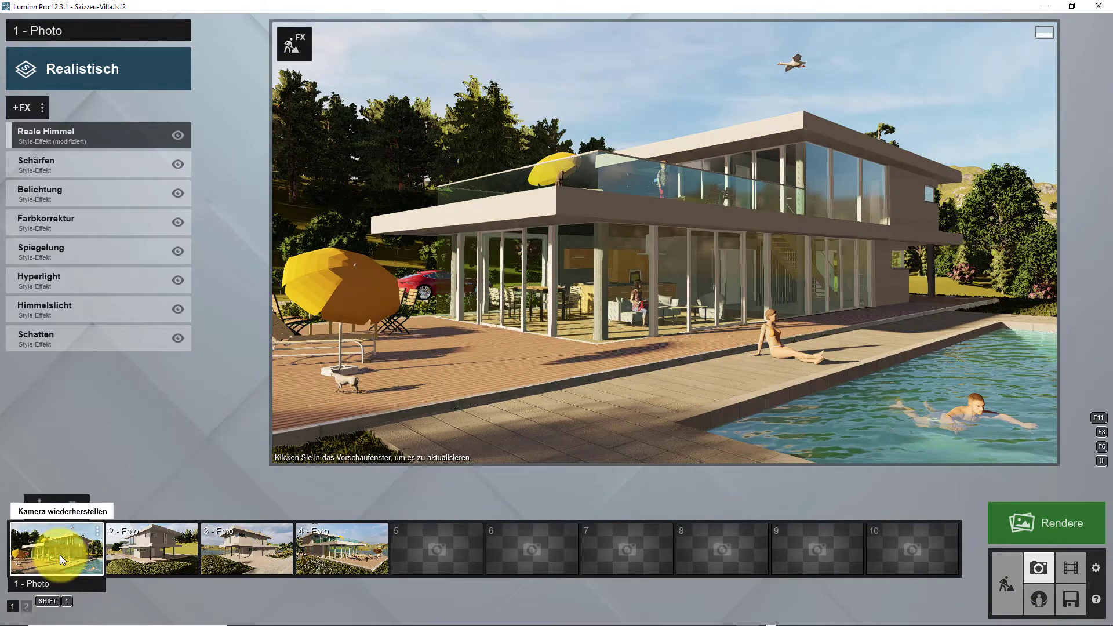